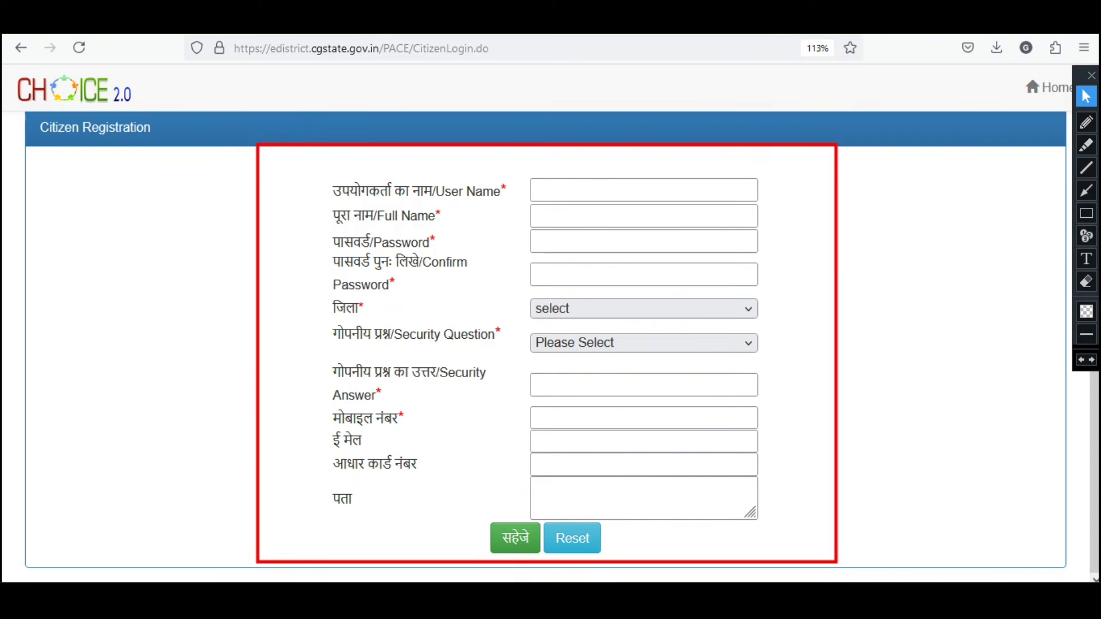
Erase the red rectangle drawn around the Citizen Registration form.
left_click(675, 243)
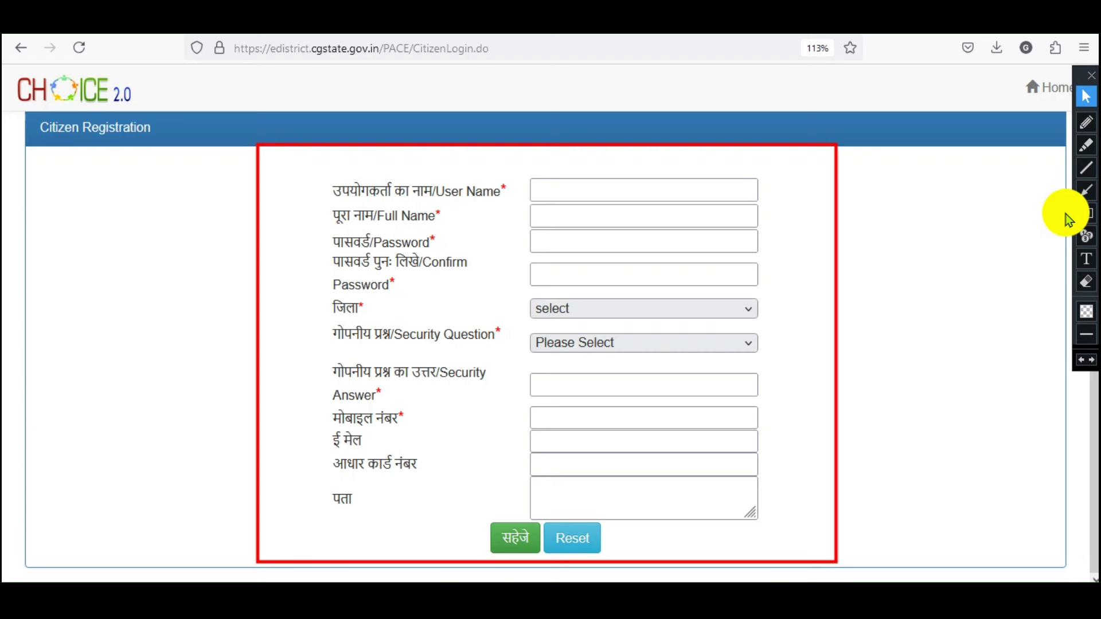
left_click(1088, 282)
left_click(1086, 96)
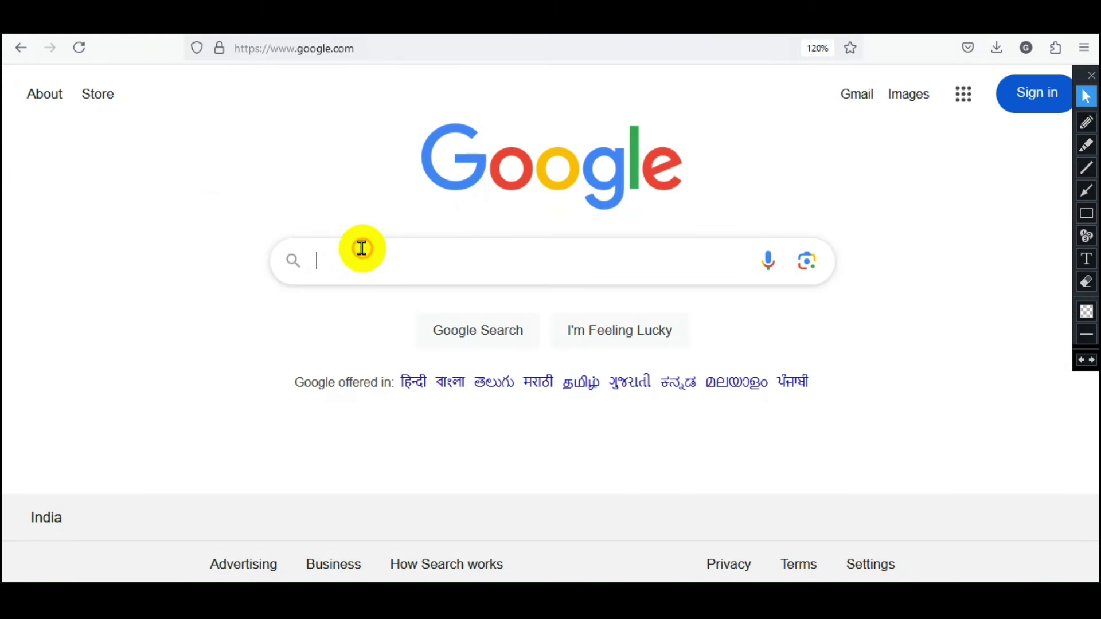
Search Google for "e district" and allow the site to access the location.
left_click(362, 248)
type("e")
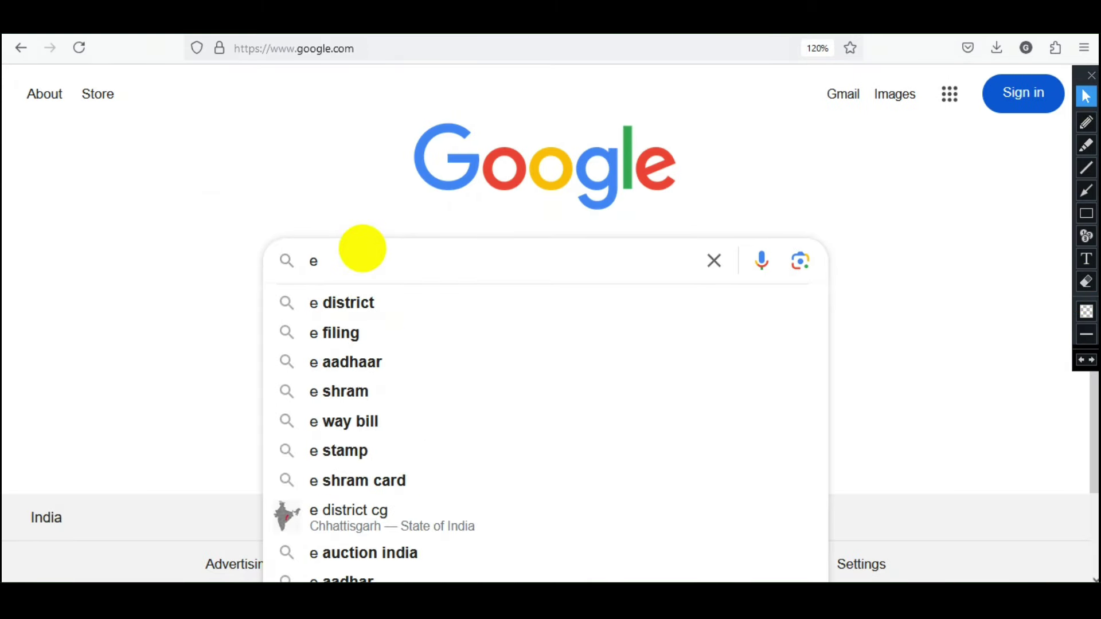
left_click(368, 304)
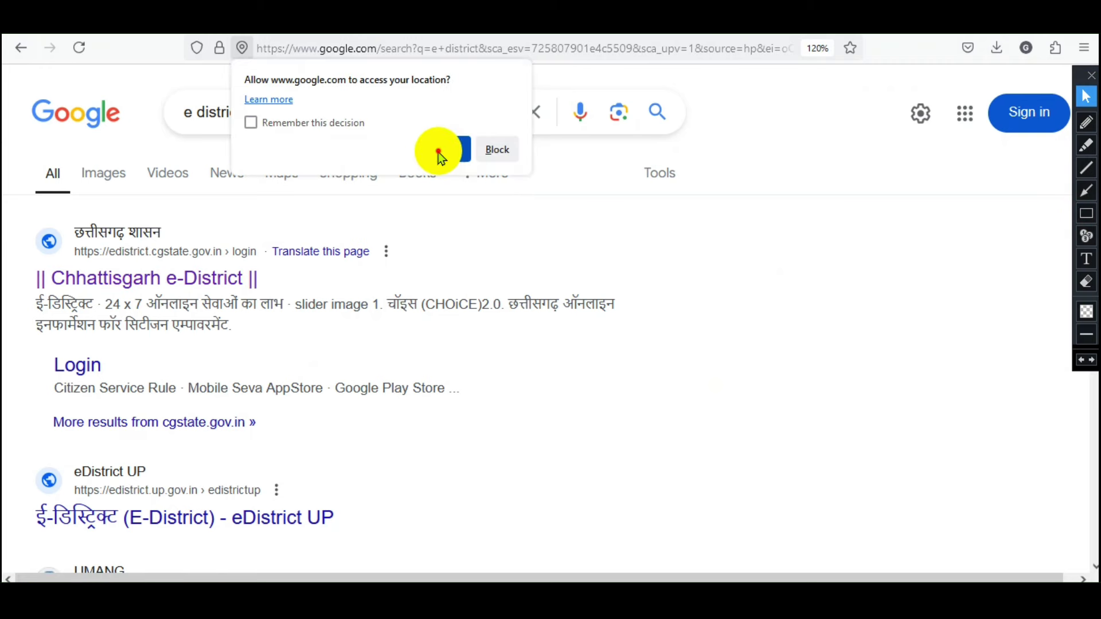
left_click(450, 150)
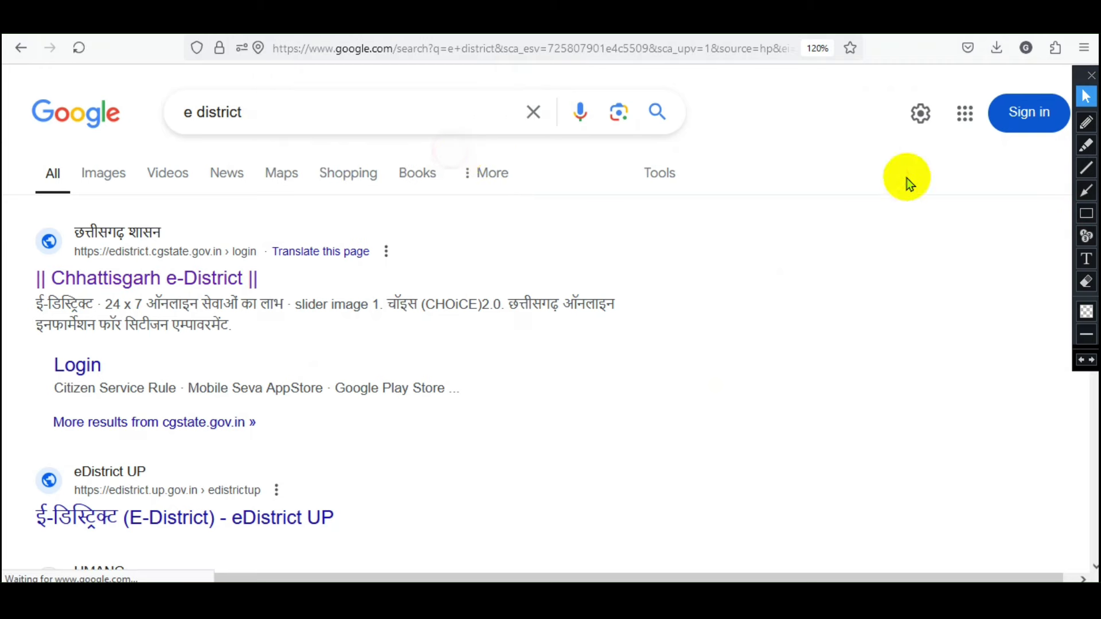
Outline the Chhattisgarh e-District search result with a red rectangle and open that site.
left_click(1086, 214)
left_click_drag(3, 209, 387, 347)
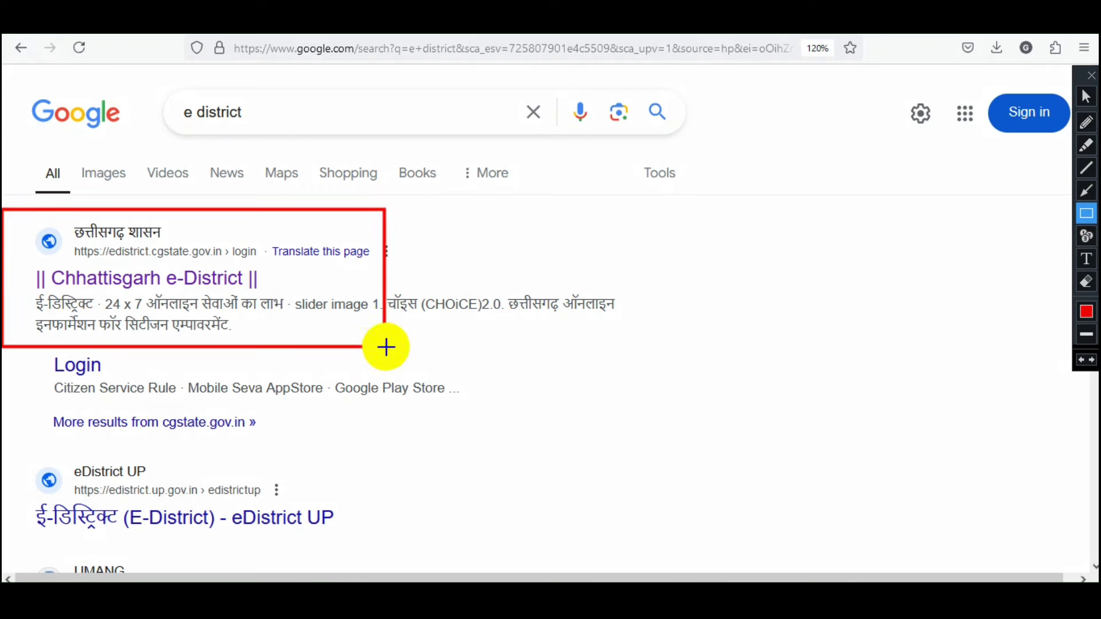
left_click(1088, 99)
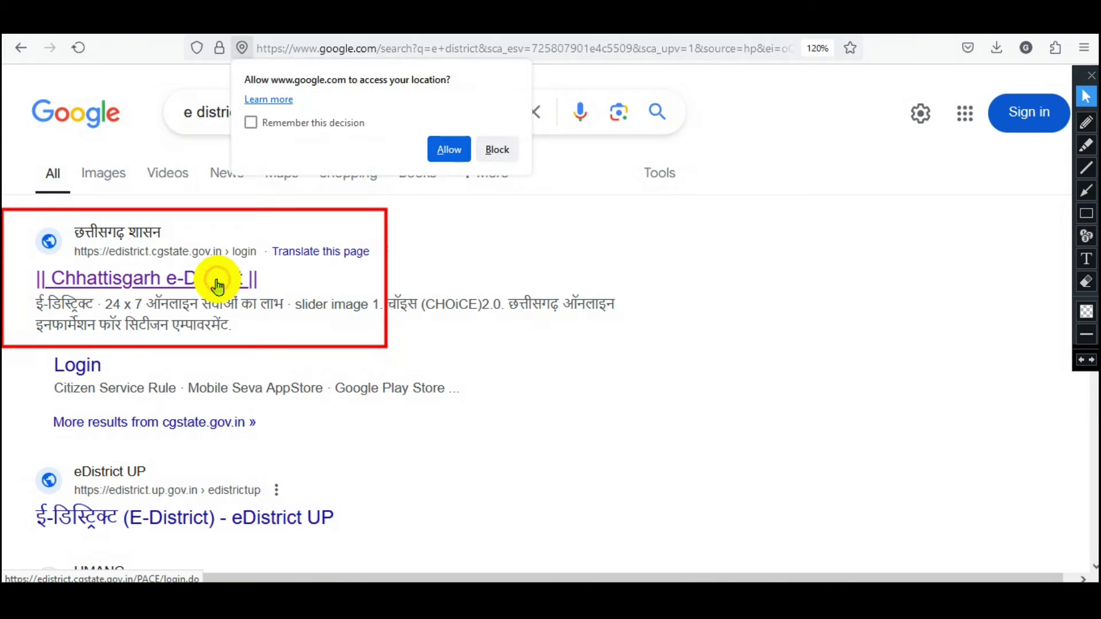
left_click(445, 148)
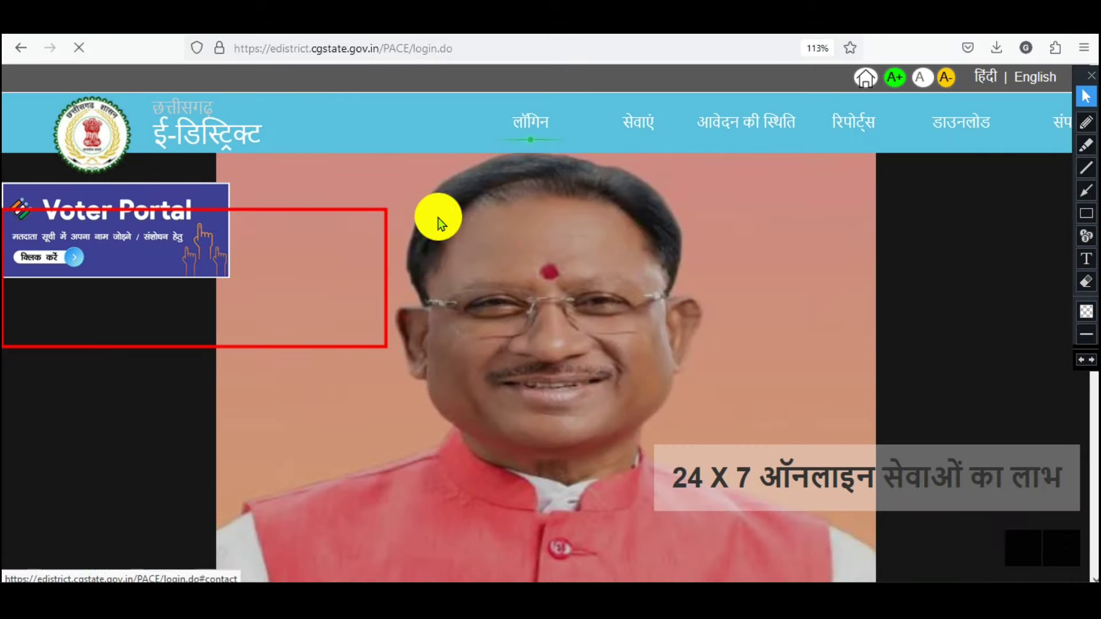
Erase the old annotation, and outline the लॉगिन heading and the नागरिक login option with red rectangles.
left_click(1084, 277)
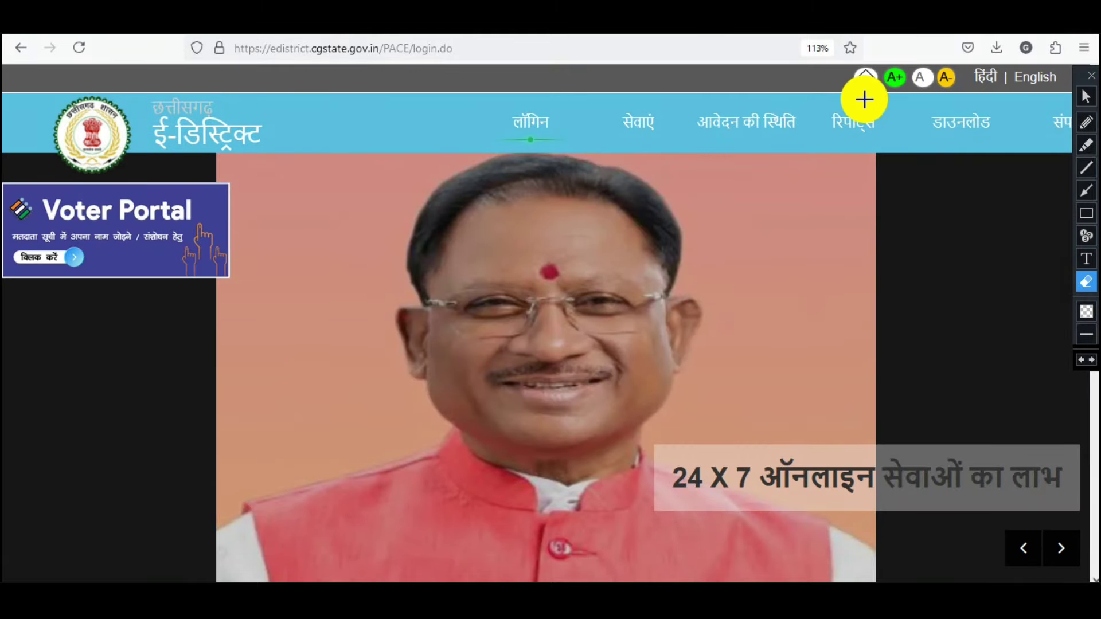
left_click(1086, 99)
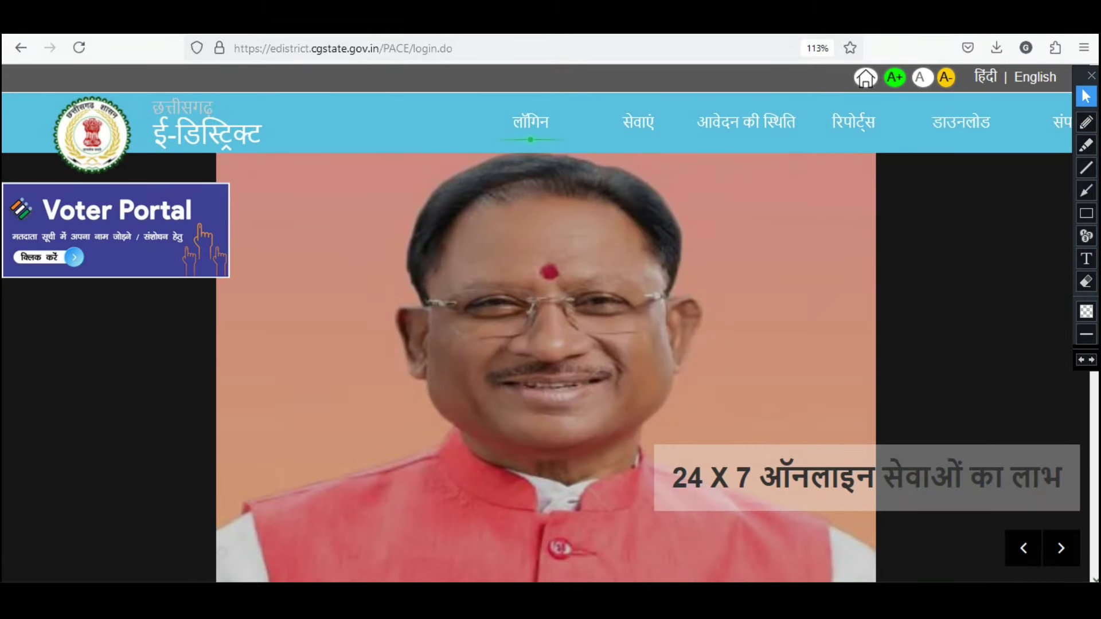
scroll(538, 351, "down", 5)
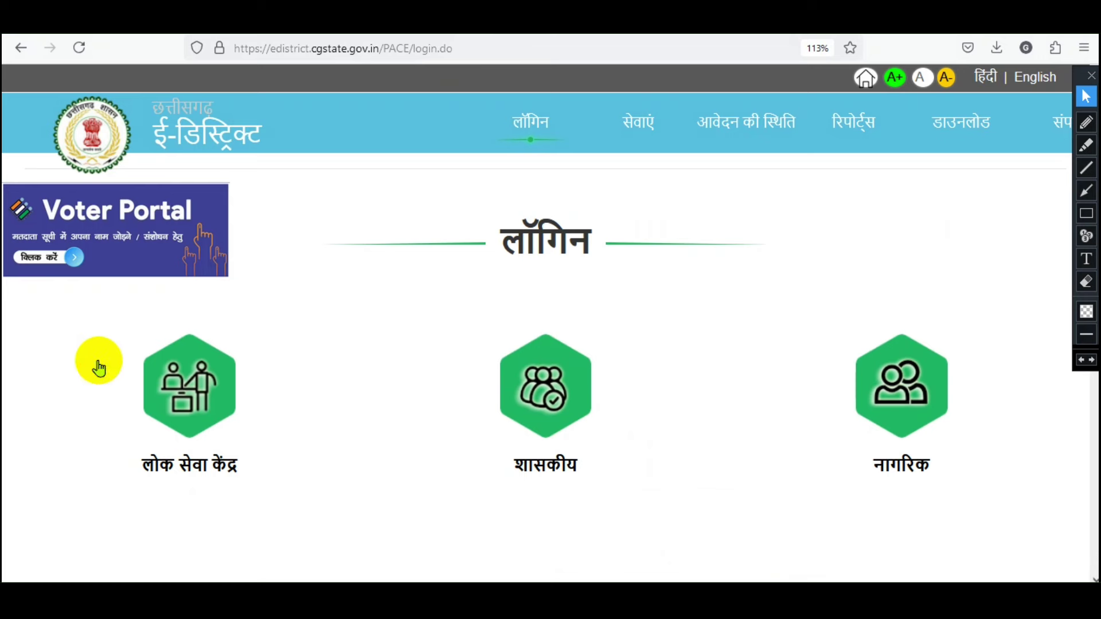
left_click(1086, 214)
left_click_drag(305, 200, 797, 281)
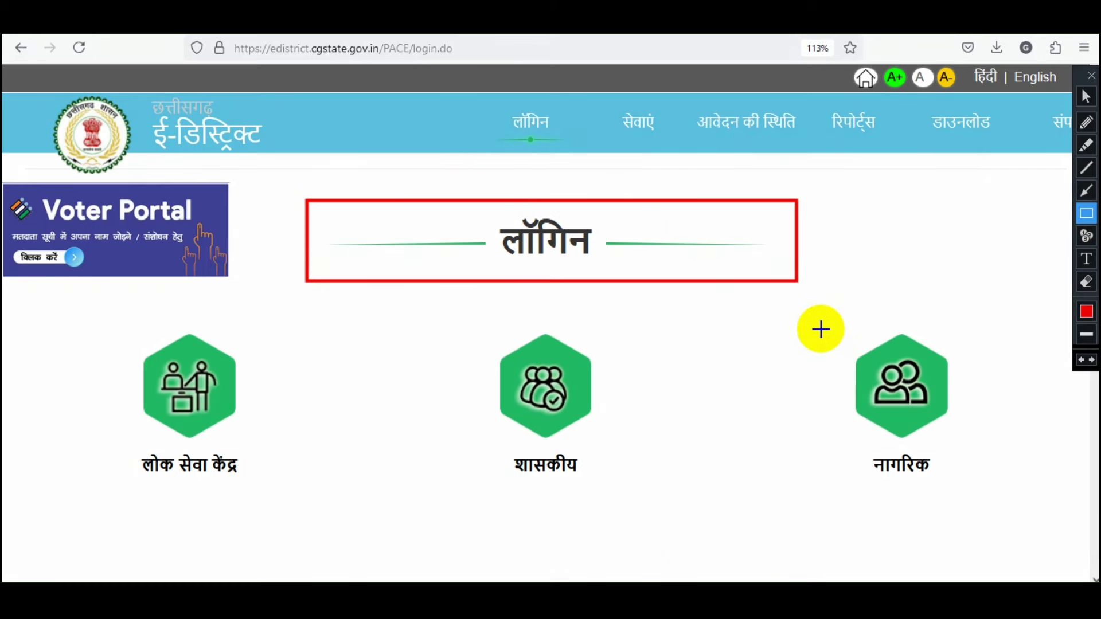
left_click_drag(818, 328, 963, 484)
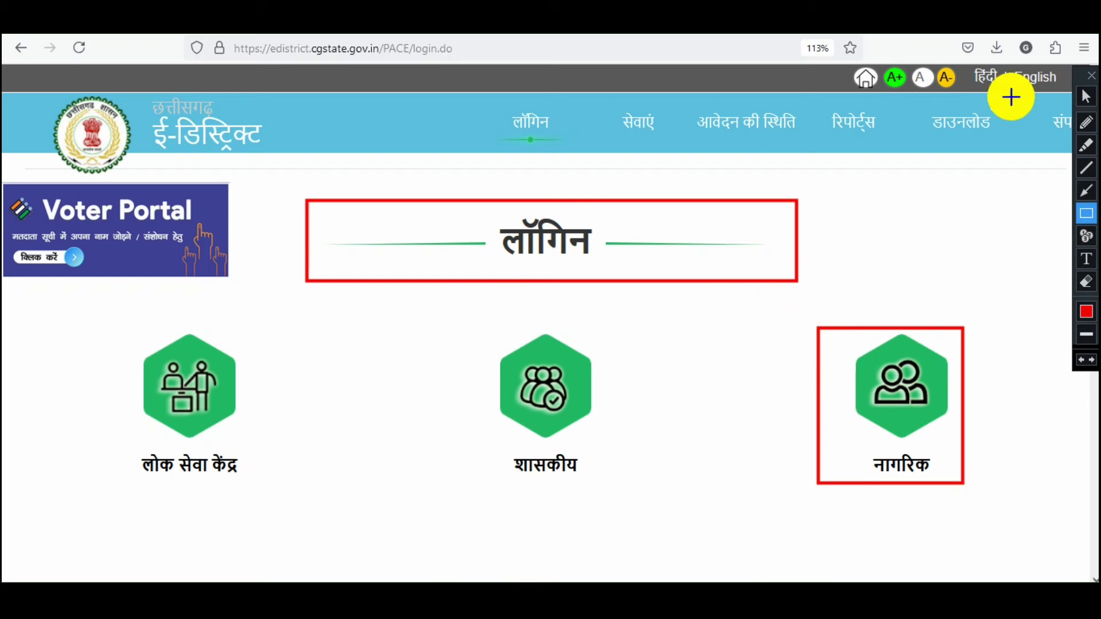
Draw a red arrow pointing at the नागरिक option and open the citizen login page.
left_click(1086, 191)
mouse_move(1003, 136)
left_mouse_down()
mouse_move(932, 302)
mouse_move(926, 345)
left_mouse_up()
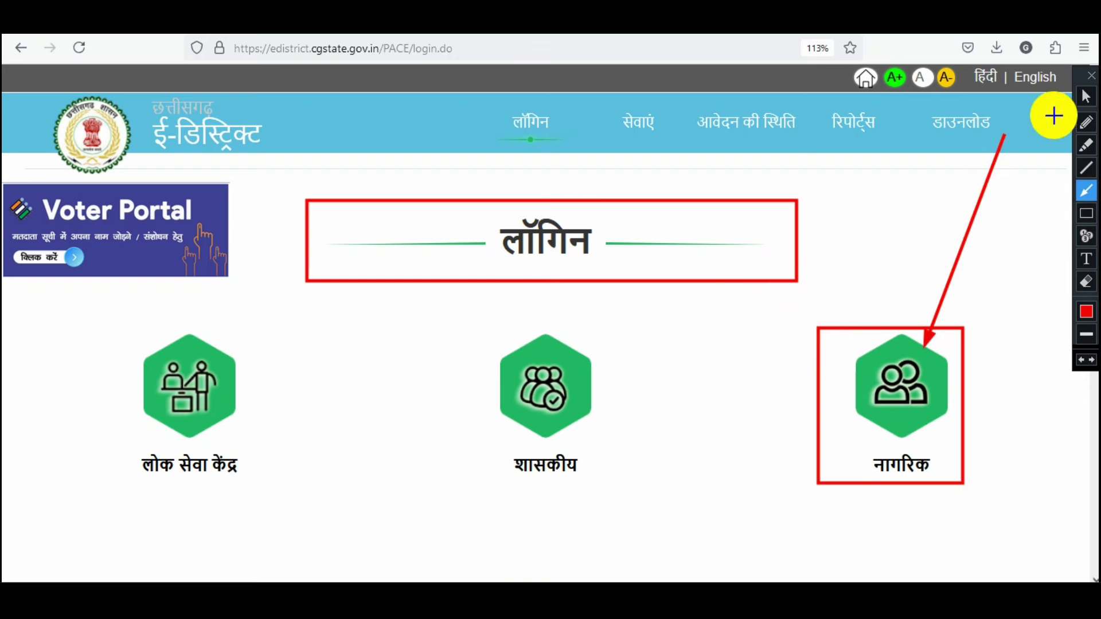
left_click(1087, 97)
left_click(904, 388)
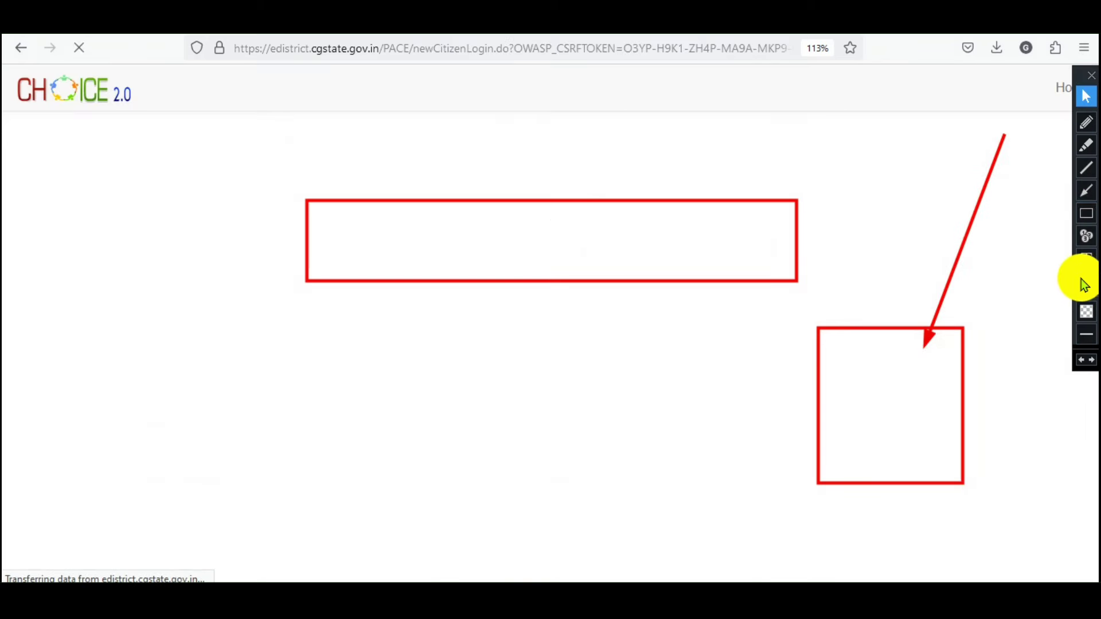
Erase the old annotations, and outline the UserName and Password fields and the new registration link in red.
left_click(1087, 281)
left_click(1087, 97)
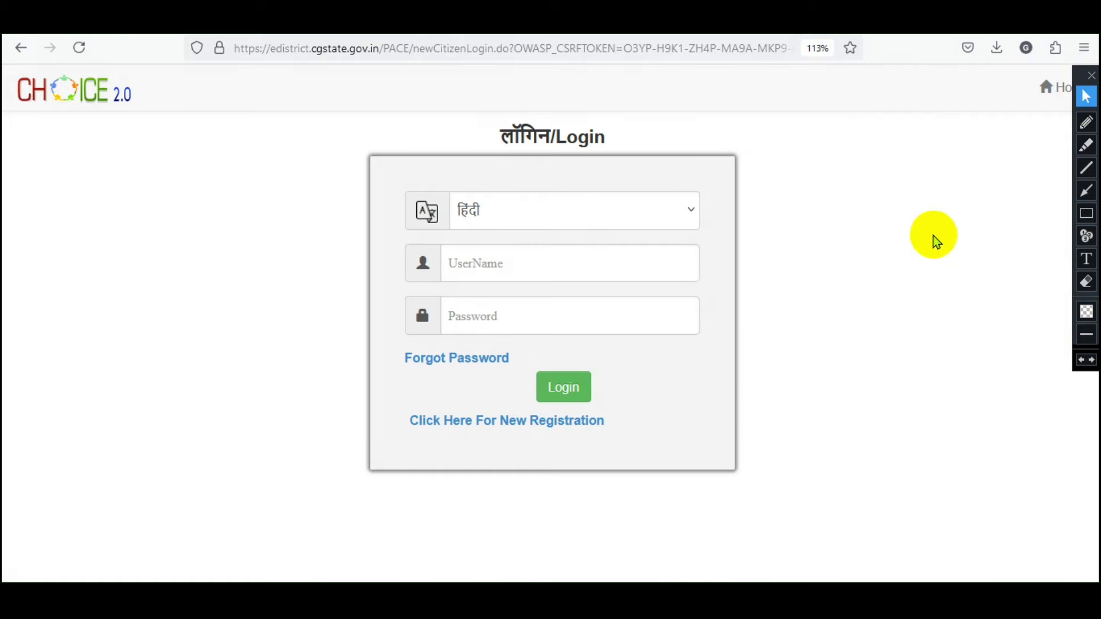
left_click(1086, 214)
mouse_move(389, 226)
left_mouse_down()
mouse_move(408, 260)
mouse_move(651, 344)
mouse_move(705, 341)
left_mouse_up()
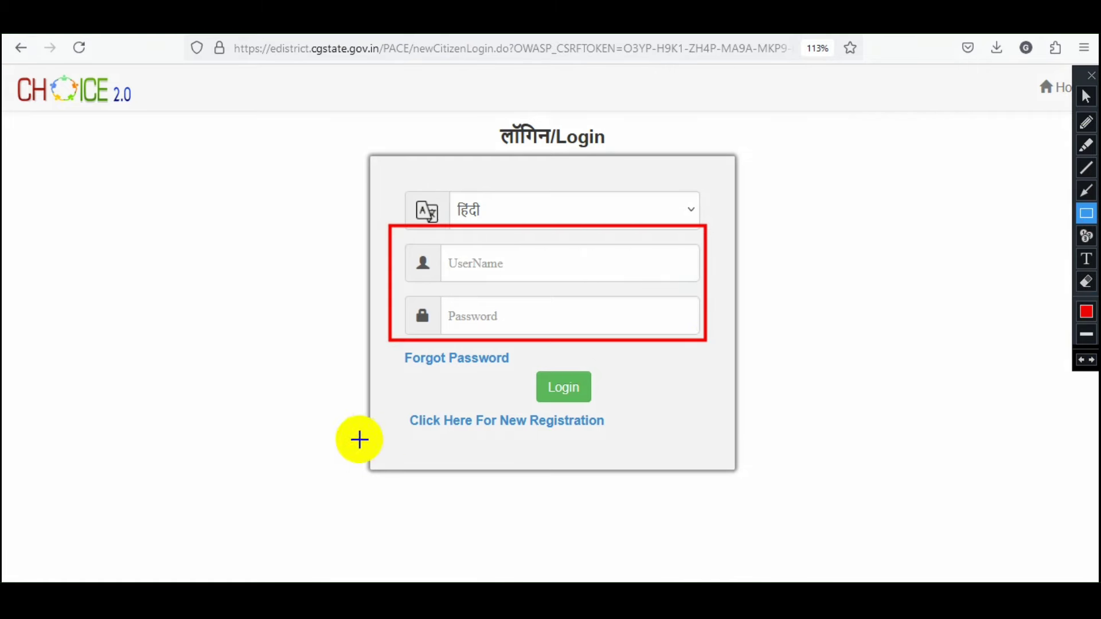
mouse_move(394, 396)
left_mouse_down()
mouse_move(609, 456)
mouse_move(608, 445)
left_mouse_up()
Draw a red arrow to the "Click Here For New Registration" link and open the registration form.
left_click(1086, 190)
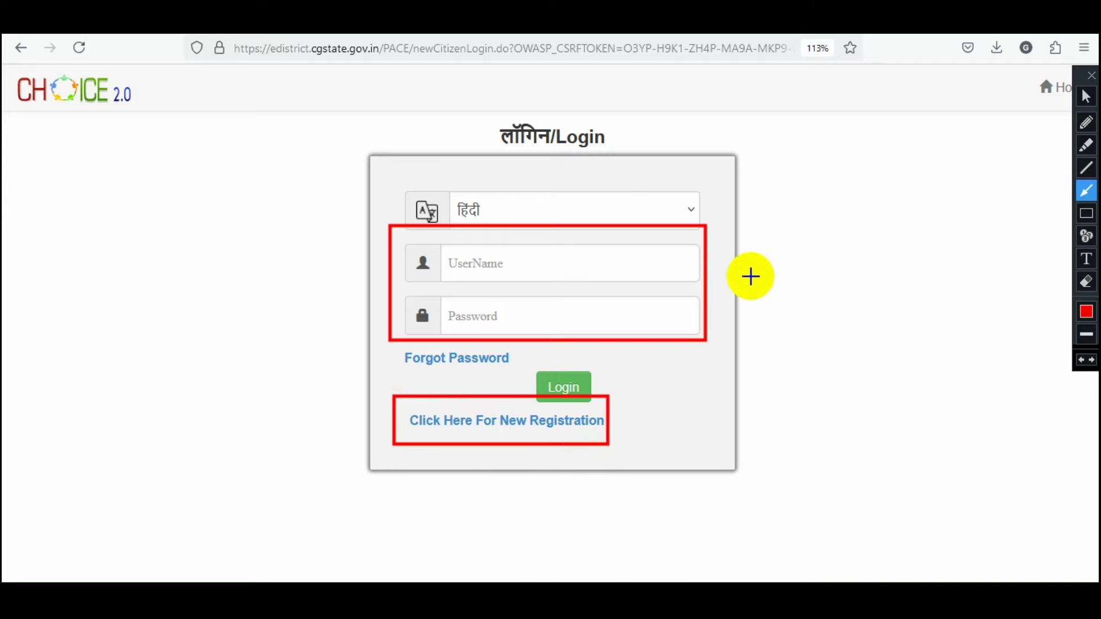
left_click_drag(747, 263, 605, 414)
left_click(1086, 96)
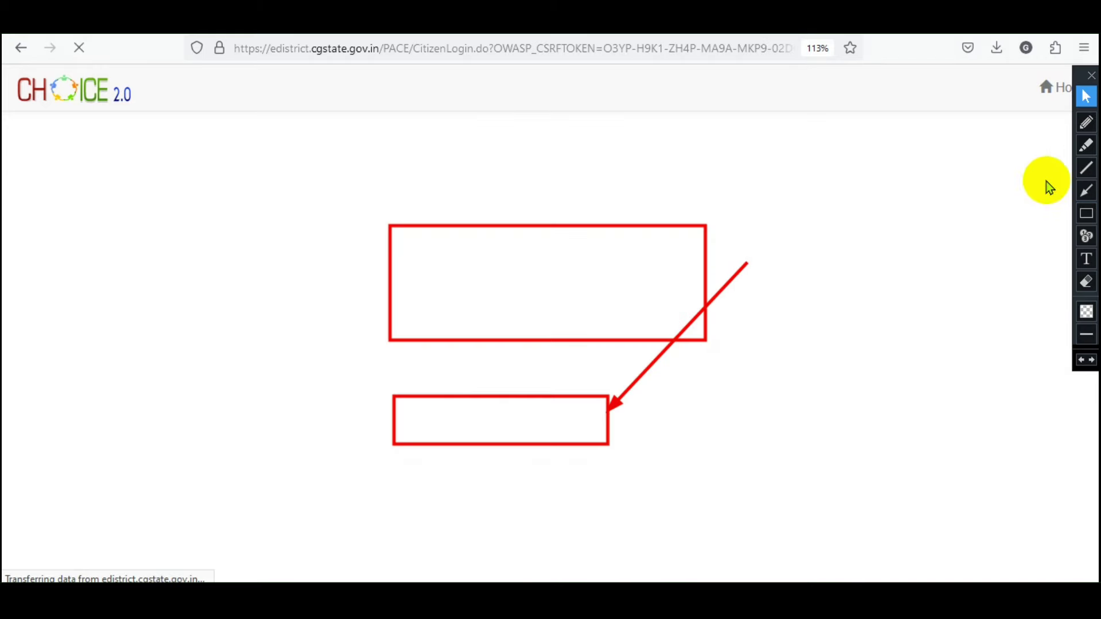
Erase the old annotations, and outline the User Name and Full Name labels and their entry fields in red.
left_click(1084, 283)
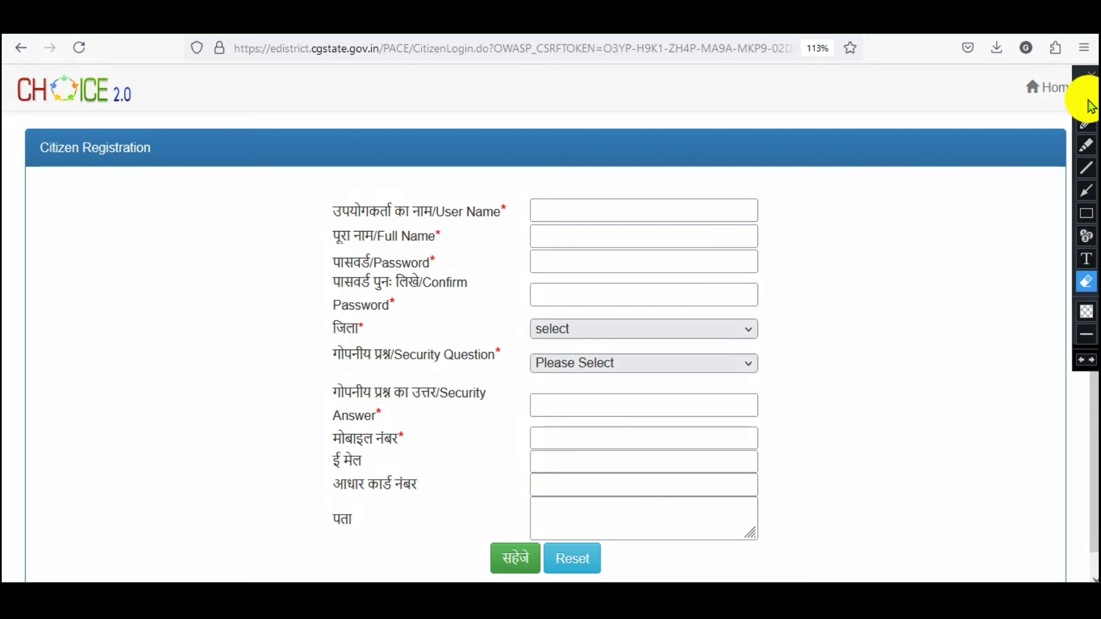
left_click(1089, 104)
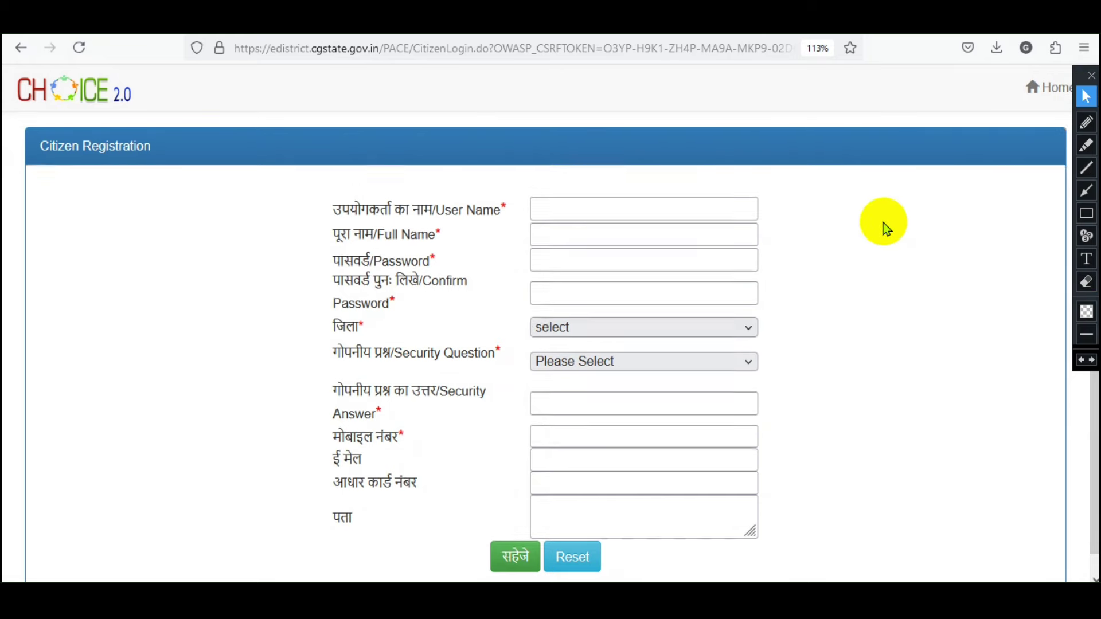
scroll(885, 225, "down", 1)
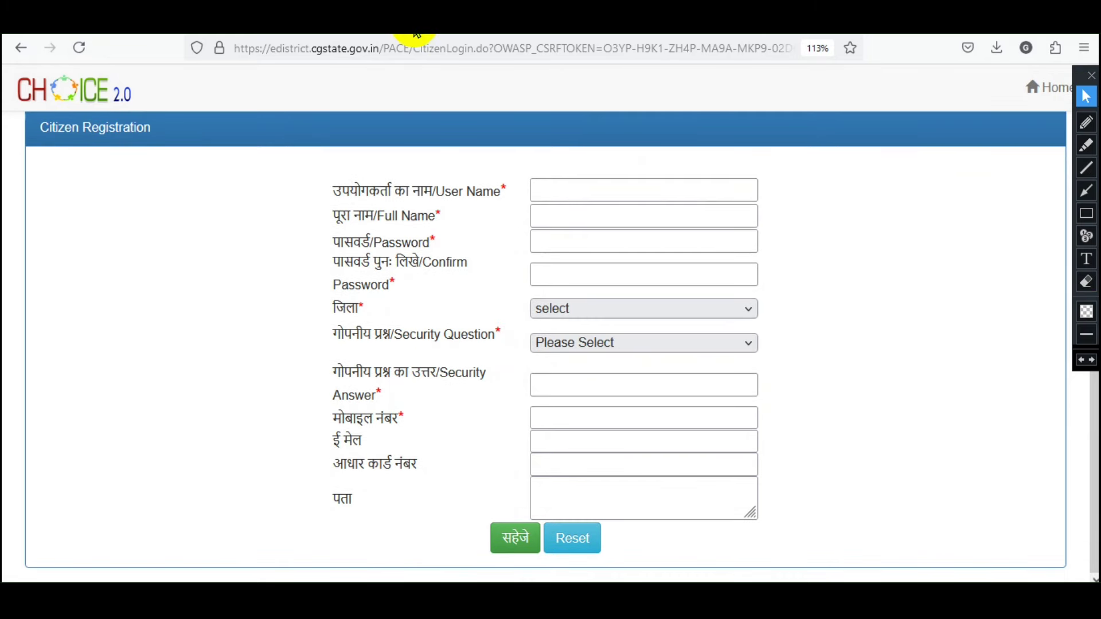
left_click(1086, 214)
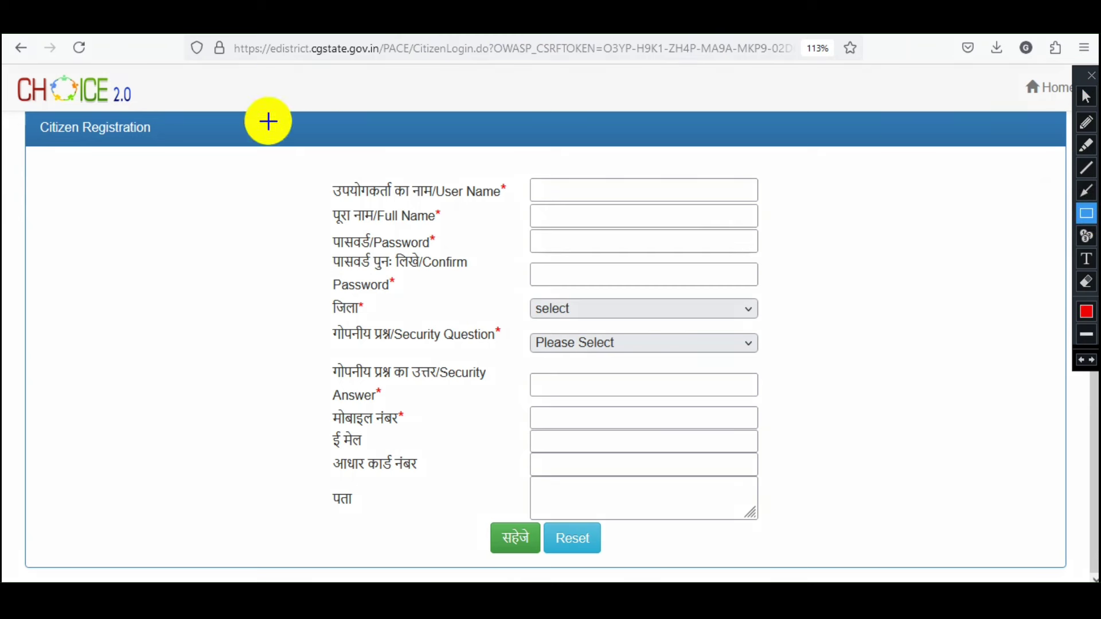
left_click_drag(315, 168, 502, 205)
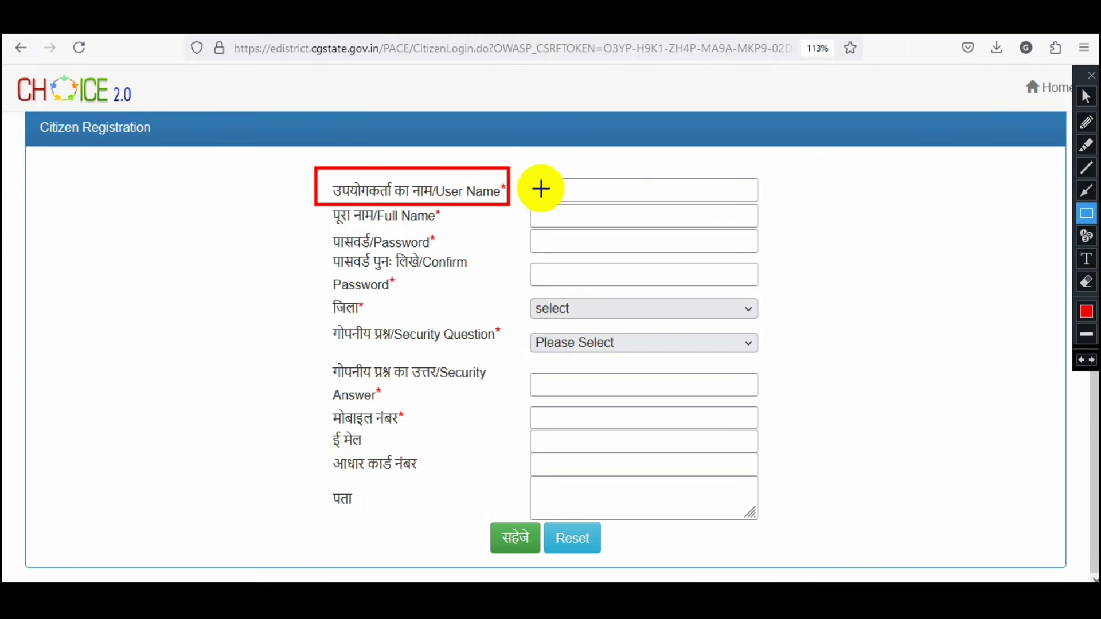
mouse_move(523, 167)
left_mouse_down()
mouse_move(642, 196)
mouse_move(764, 203)
left_mouse_up()
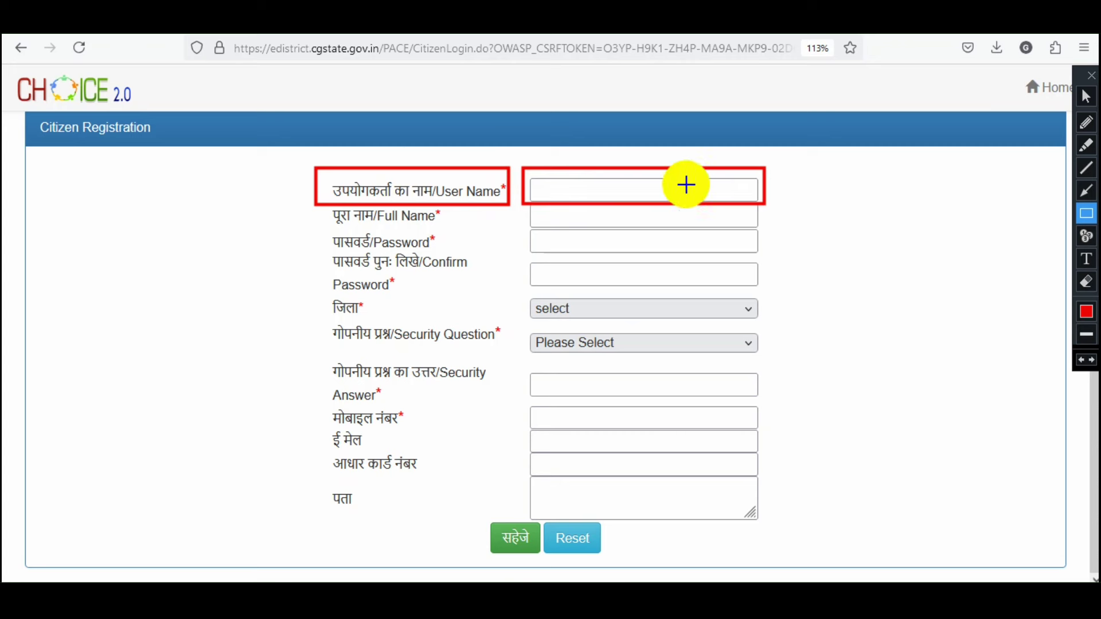
left_click_drag(323, 201, 460, 230)
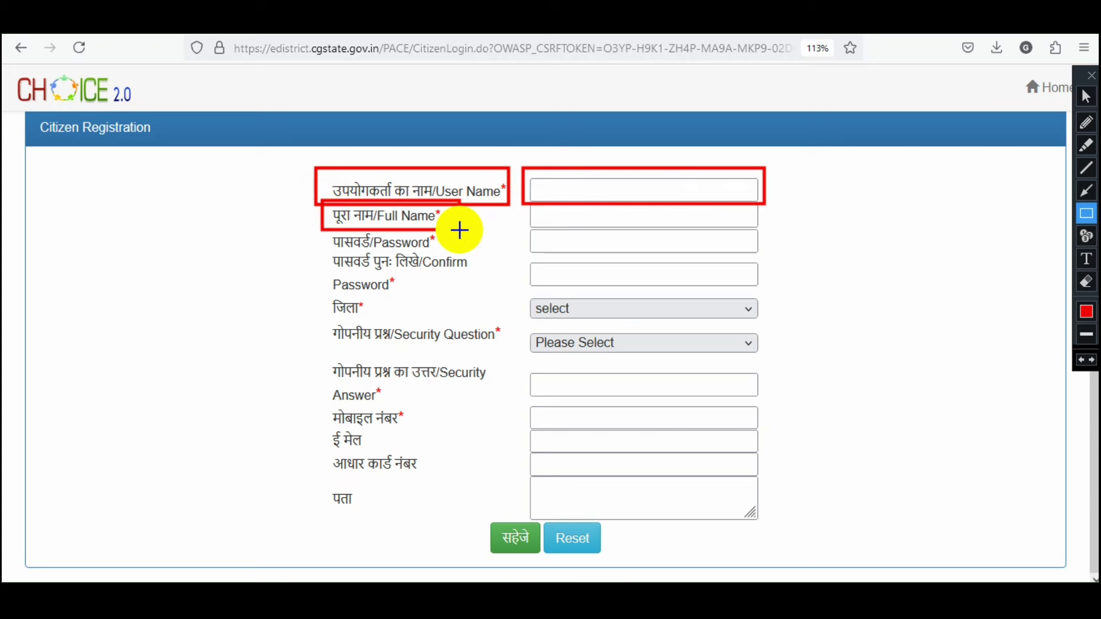
mouse_move(522, 199)
left_mouse_down()
mouse_move(647, 223)
mouse_move(777, 229)
left_mouse_up()
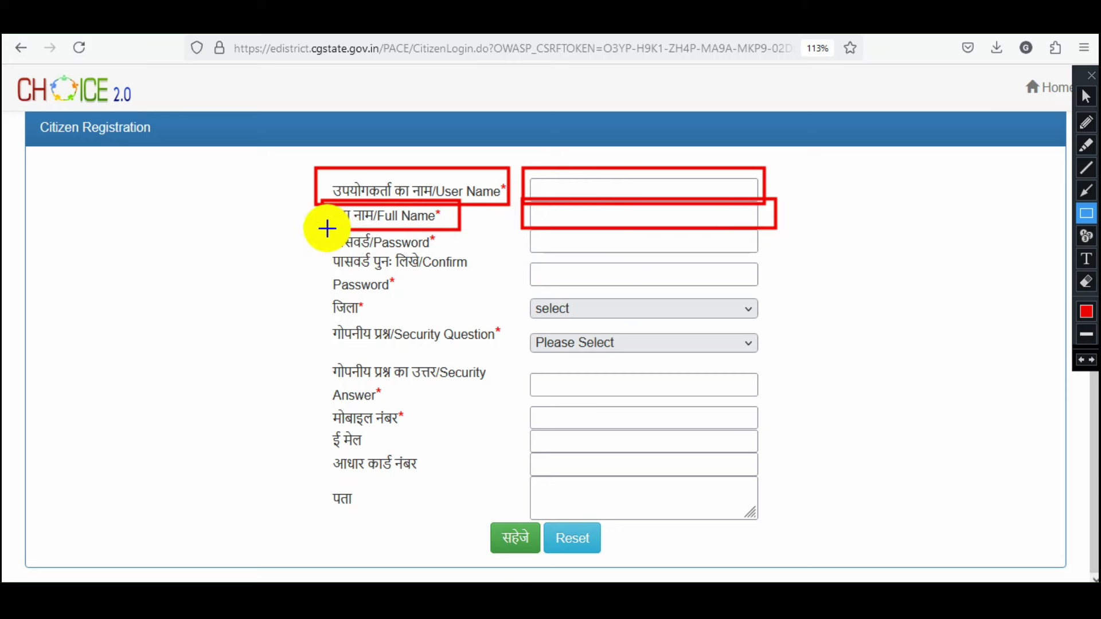
Outline the two password rows, the जिला row and the Security Question label with red rectangles.
mouse_move(326, 231)
left_mouse_down()
mouse_move(528, 290)
mouse_move(776, 291)
left_mouse_up()
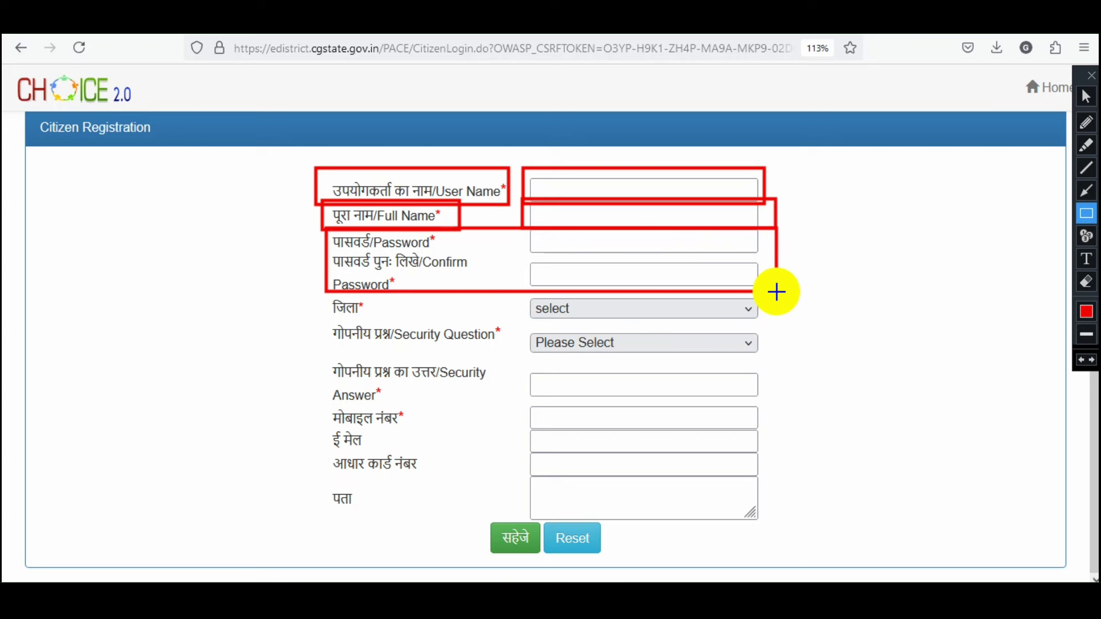
left_click_drag(319, 296, 348, 297)
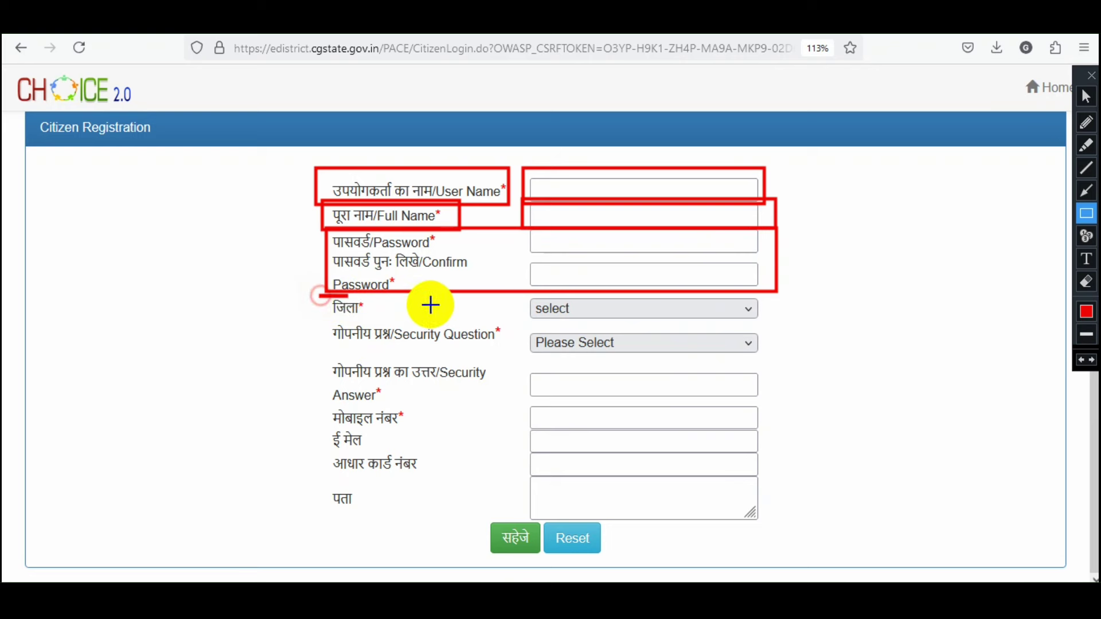
left_click_drag(430, 304, 757, 321)
left_click_drag(304, 316, 510, 347)
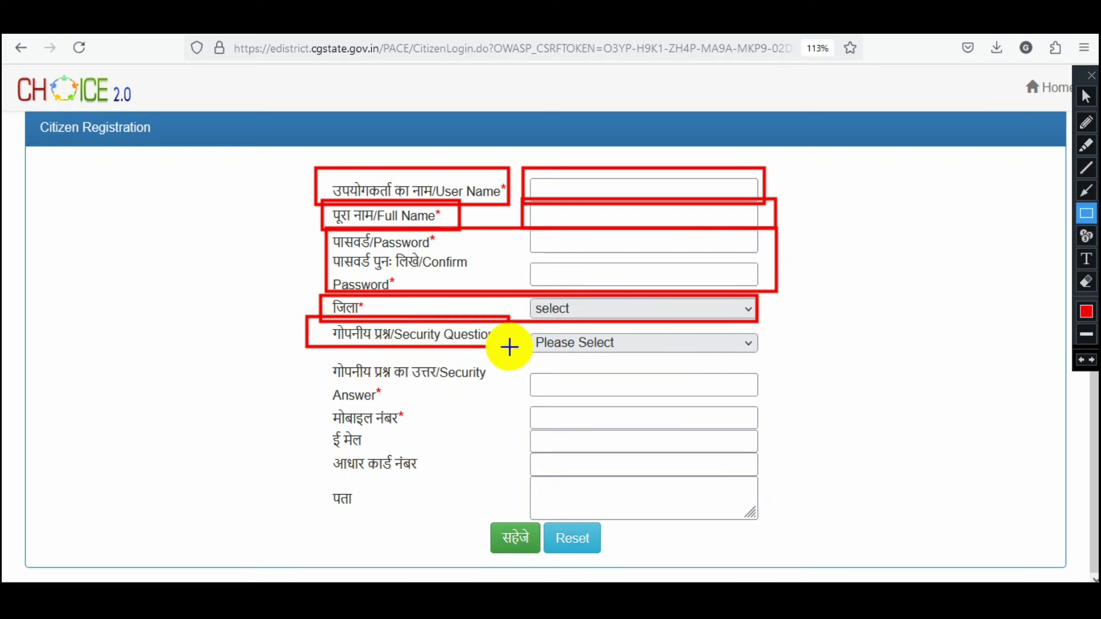
Examine the available security questions and close the list without choosing one.
left_click(1086, 96)
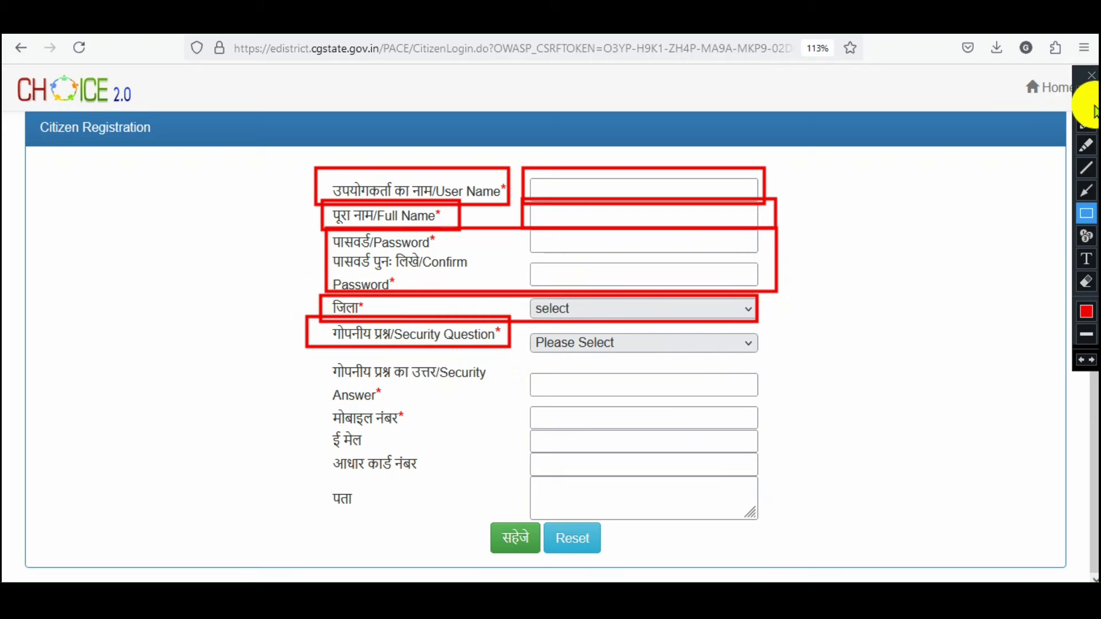
left_click(570, 344)
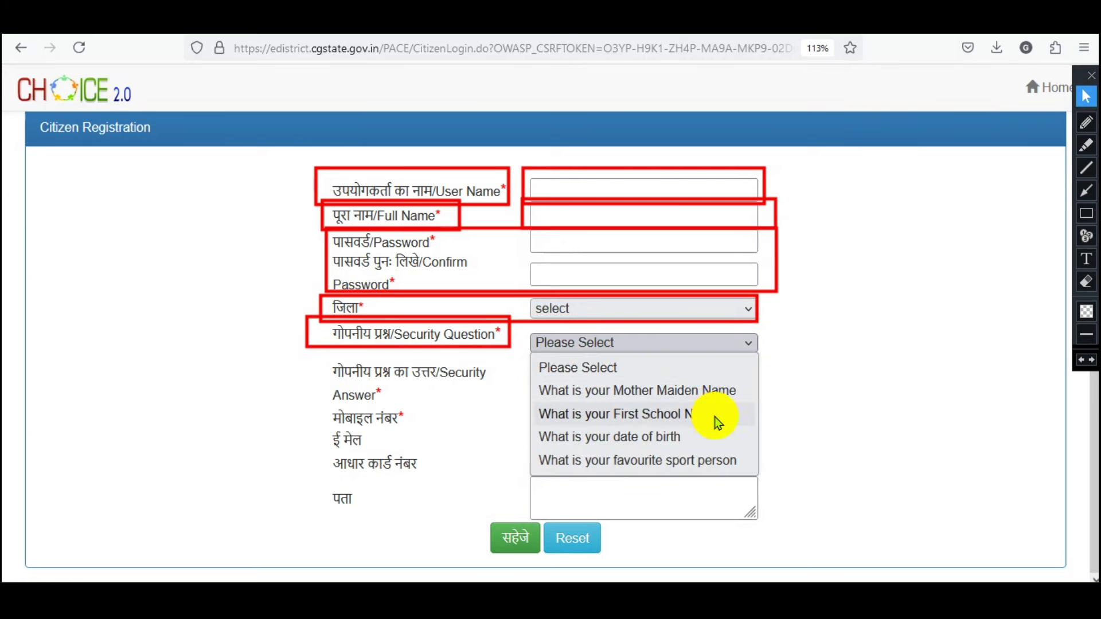
left_click(906, 287)
Outline the Security Answer row and the मोबाइल नंबर row with red rectangles.
left_click(1086, 215)
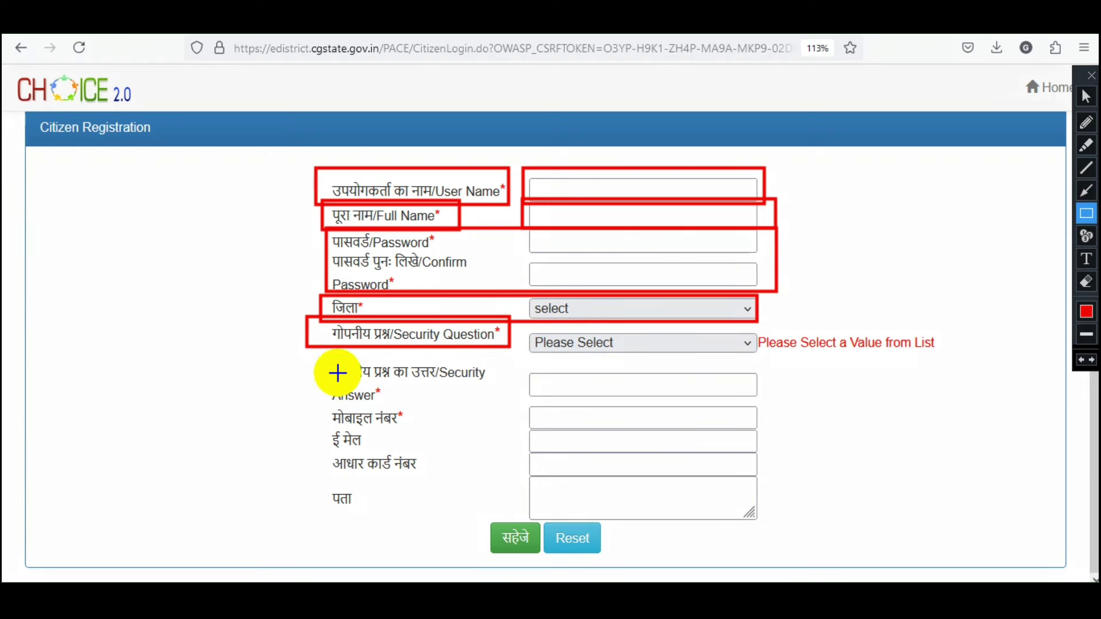
mouse_move(321, 355)
left_mouse_down()
mouse_move(508, 393)
mouse_move(771, 398)
left_mouse_up()
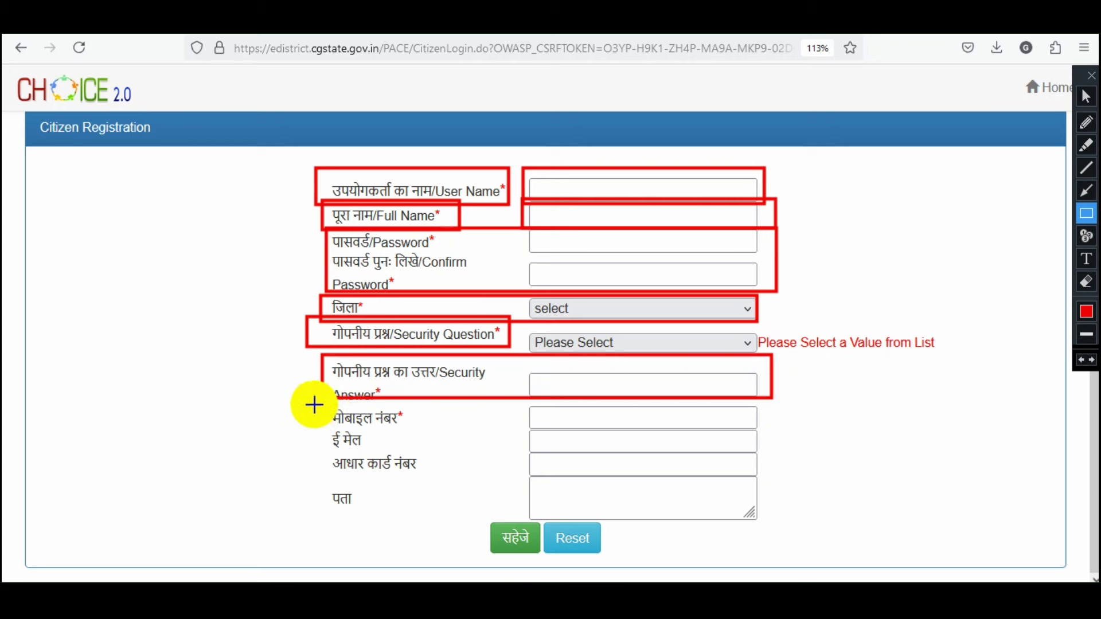
mouse_move(320, 405)
left_mouse_down()
mouse_move(623, 440)
mouse_move(778, 429)
left_mouse_up()
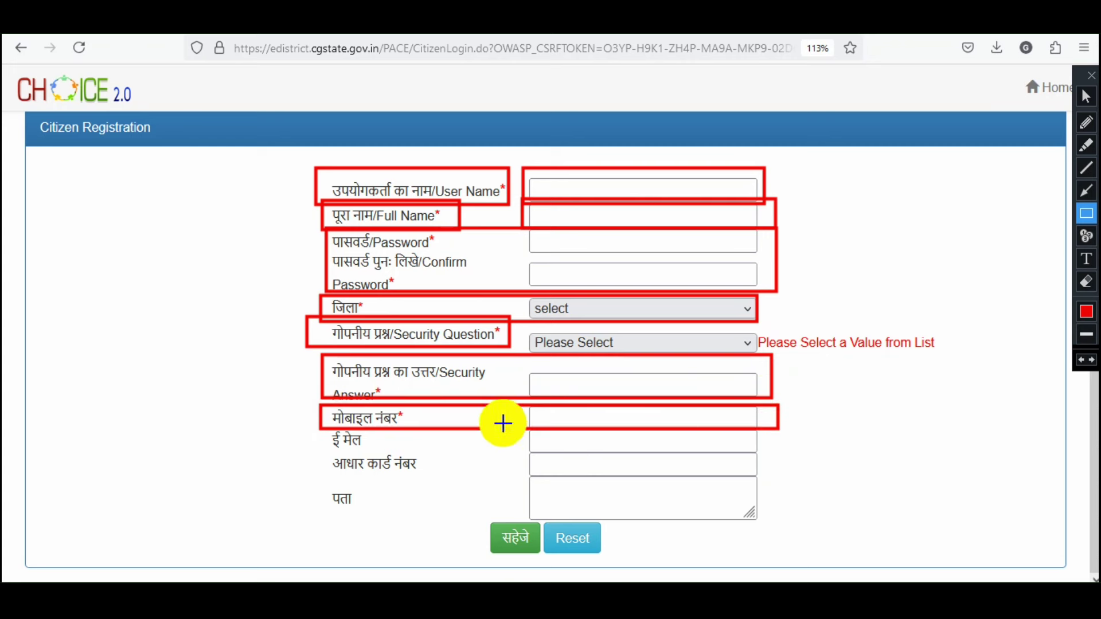
Outline the ई मेल row and the आधार कार्ड नंबर and पता labels with red rectangles.
mouse_move(299, 423)
left_mouse_down()
mouse_move(377, 438)
mouse_move(680, 451)
left_mouse_up()
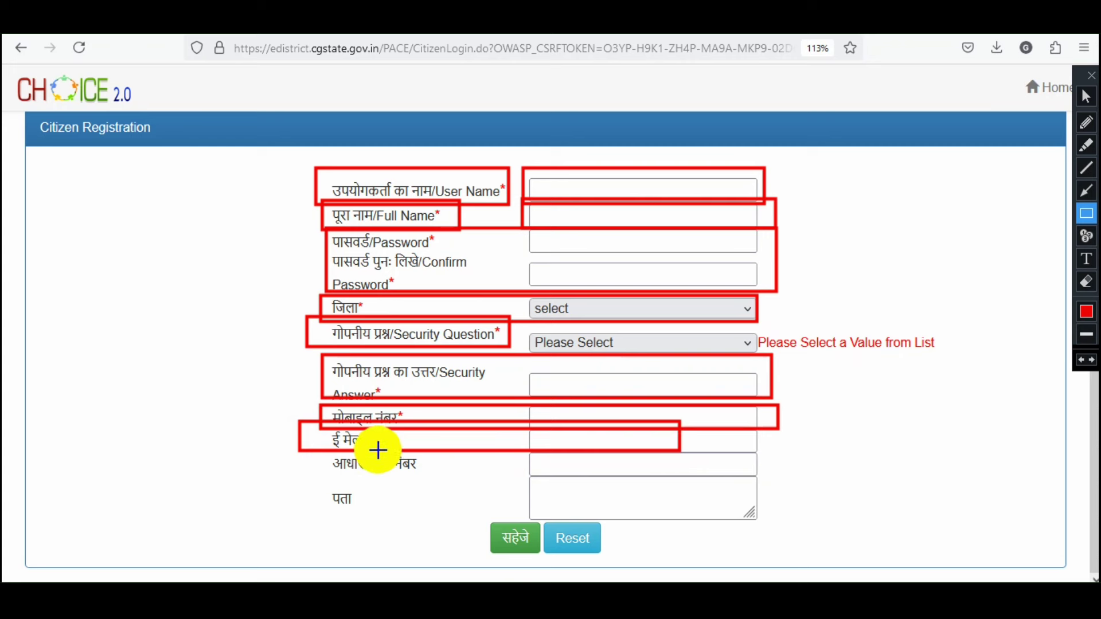
mouse_move(319, 449)
left_mouse_down()
mouse_move(393, 482)
mouse_move(451, 484)
left_mouse_up()
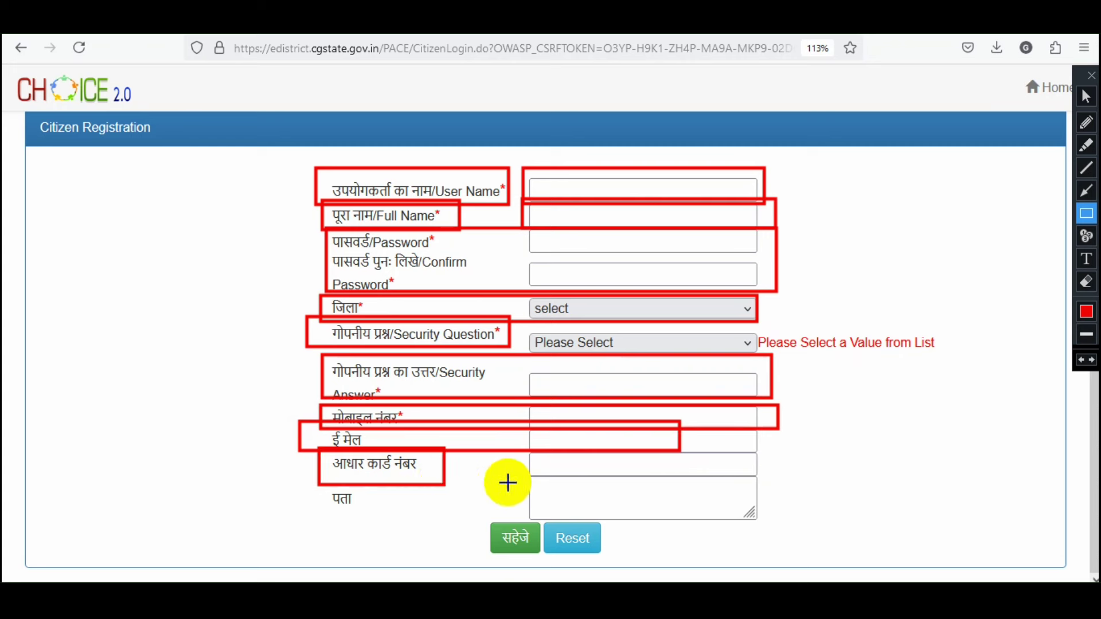
left_click_drag(320, 486, 422, 522)
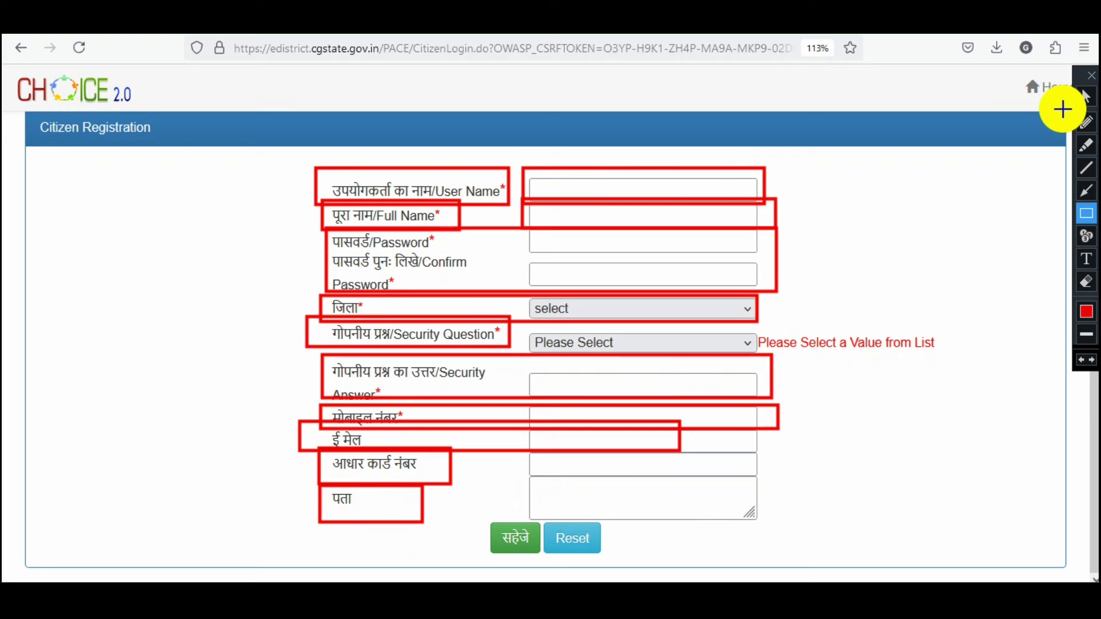
left_click(1090, 102)
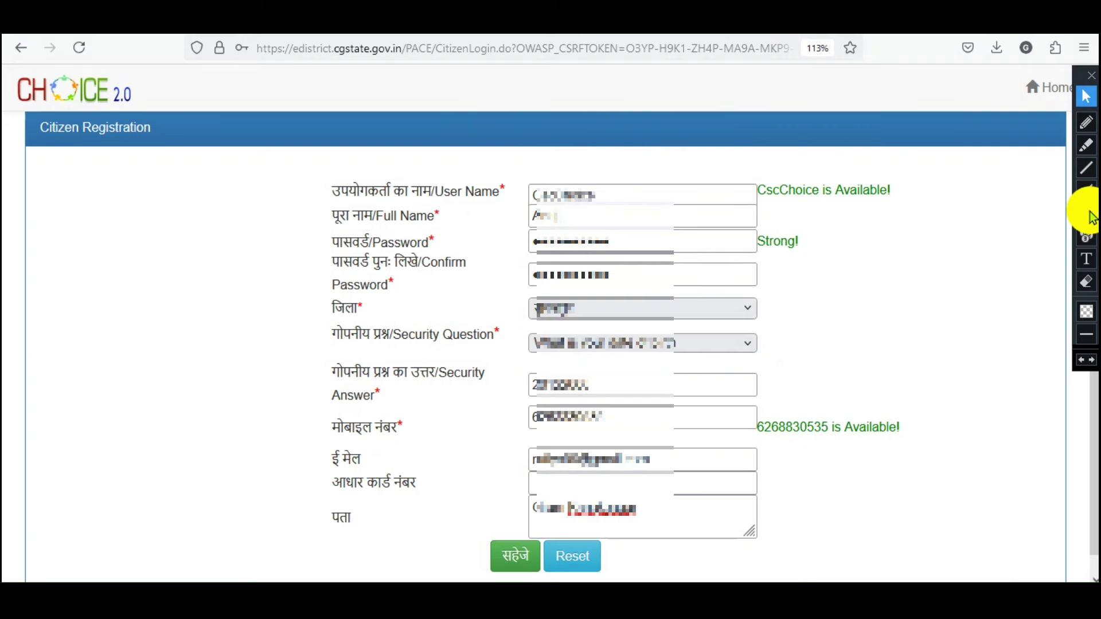
Outline the completed entry fields and सहेजे in red, submit the registration, and erase the annotations.
left_click(1088, 214)
mouse_move(520, 167)
left_mouse_down()
mouse_move(583, 364)
mouse_move(723, 536)
mouse_move(759, 537)
left_mouse_up()
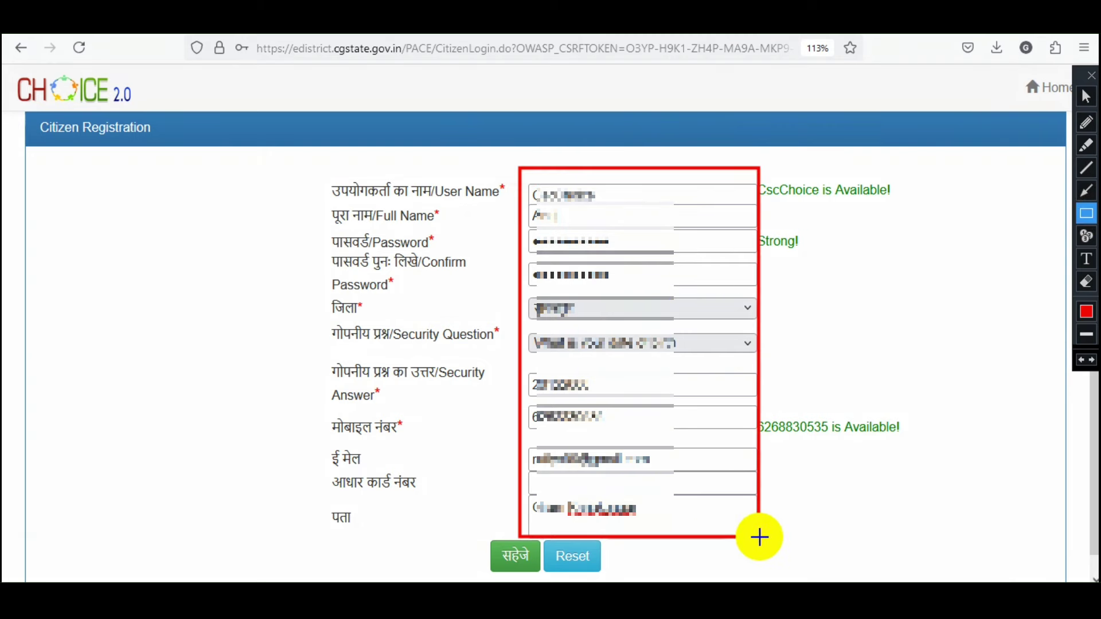
left_click_drag(477, 522, 541, 573)
left_click(1086, 96)
left_click(511, 555)
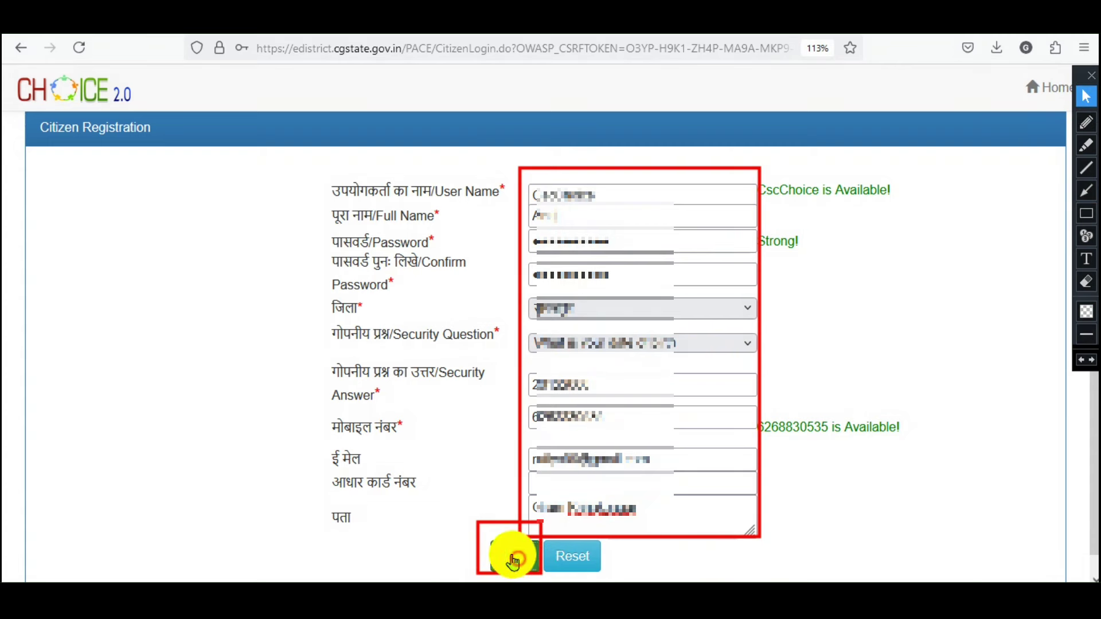
left_click(1087, 282)
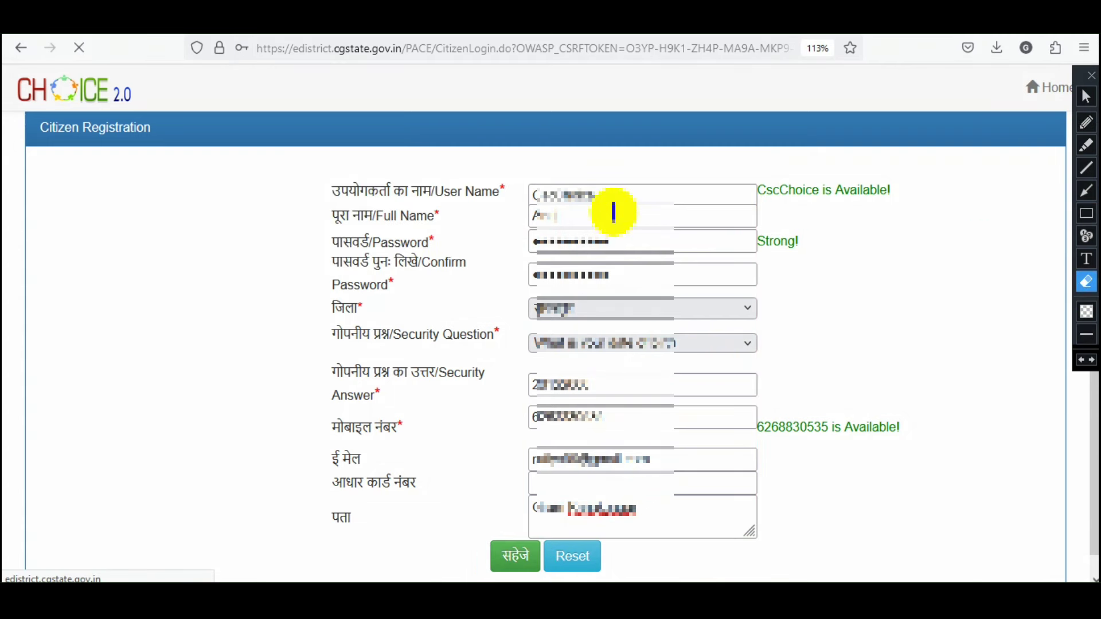
left_click(1087, 98)
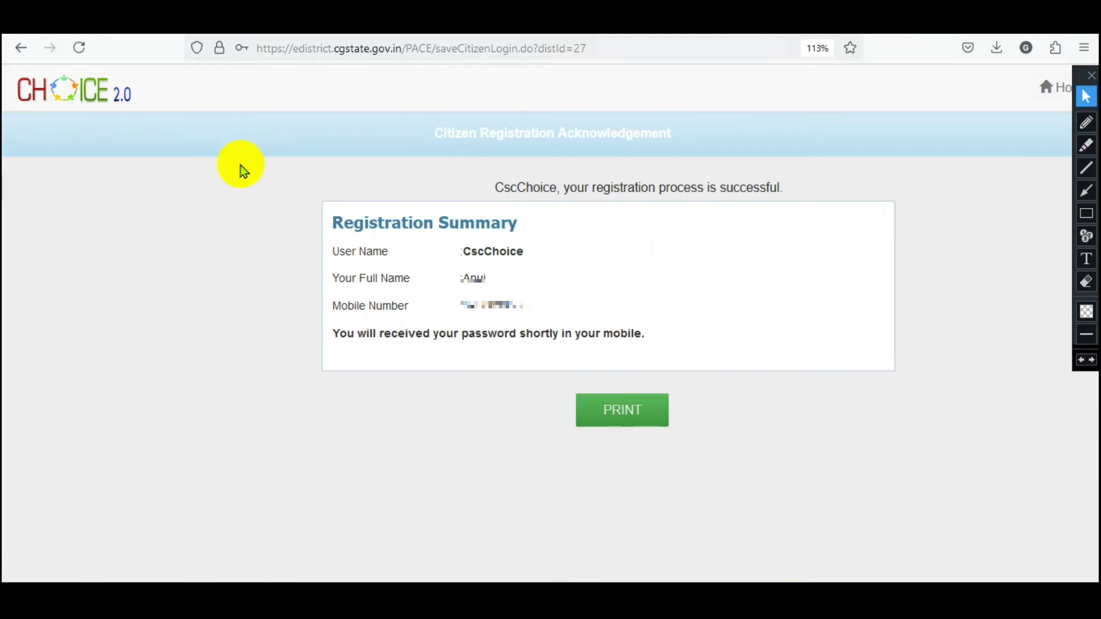
Outline the registration success message and the Registration Summary details with red rectangles.
left_click(1084, 215)
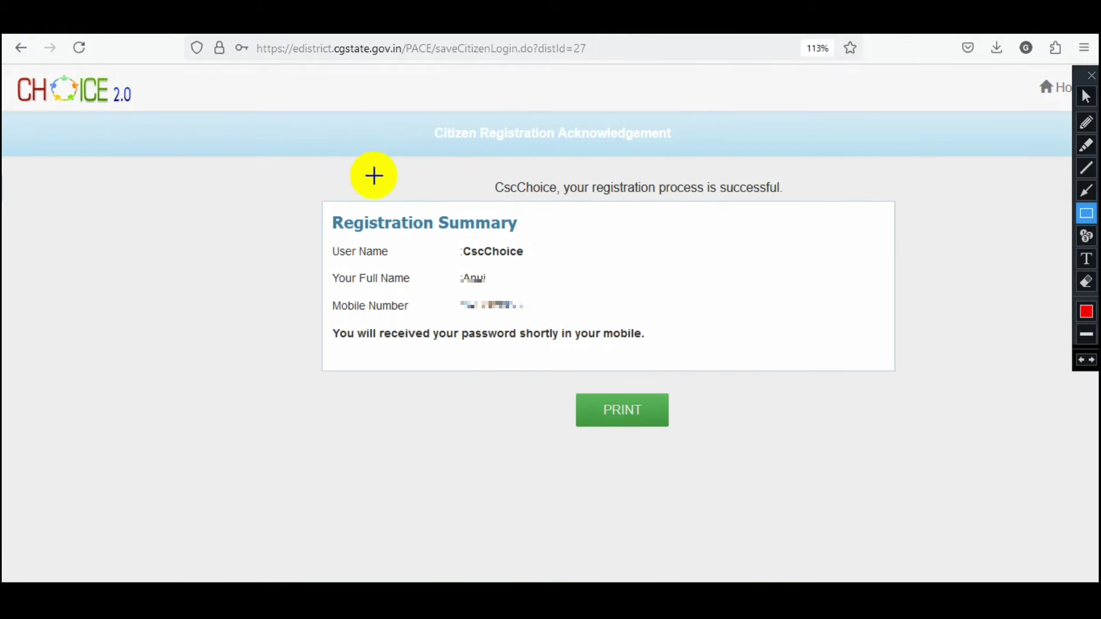
mouse_move(476, 168)
left_mouse_down()
mouse_move(709, 214)
mouse_move(803, 207)
left_mouse_up()
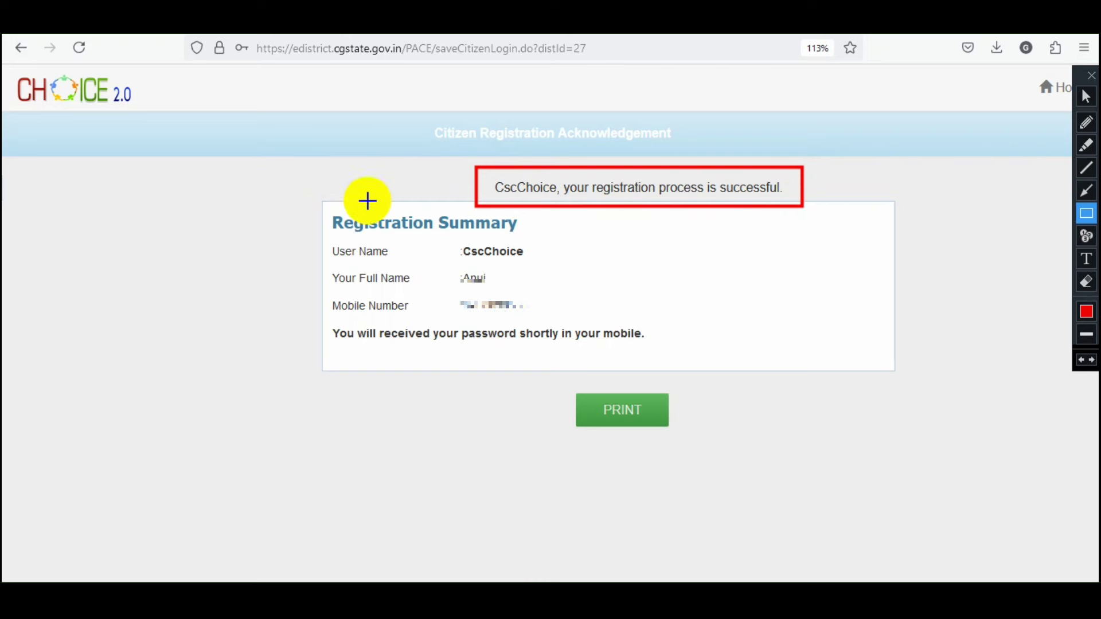
mouse_move(289, 197)
left_mouse_down()
mouse_move(519, 369)
mouse_move(672, 368)
left_mouse_up()
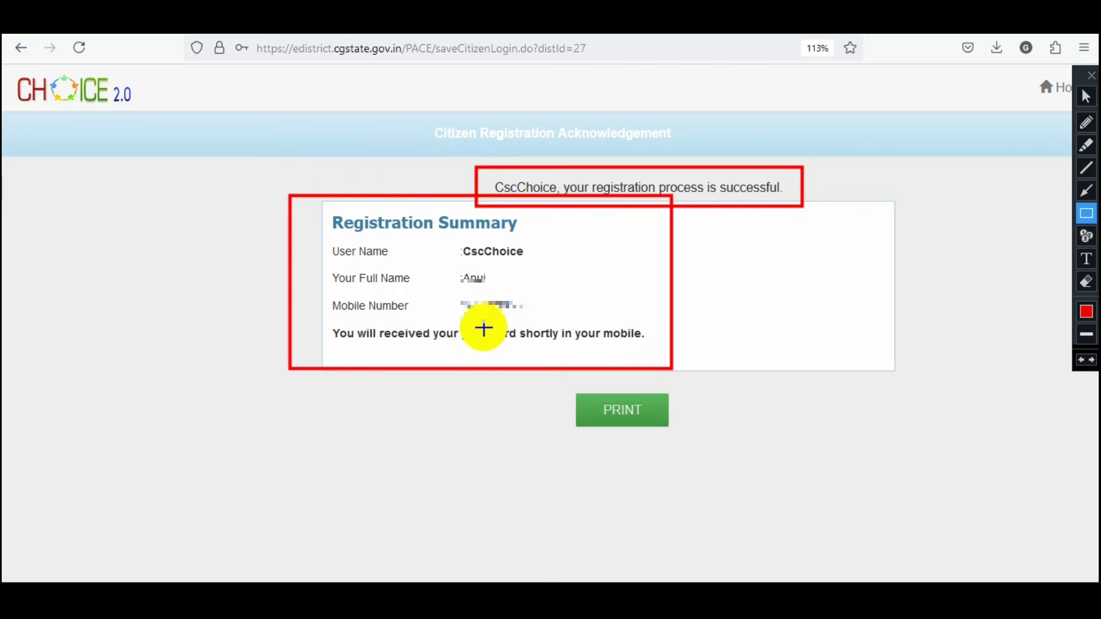
left_click(1088, 97)
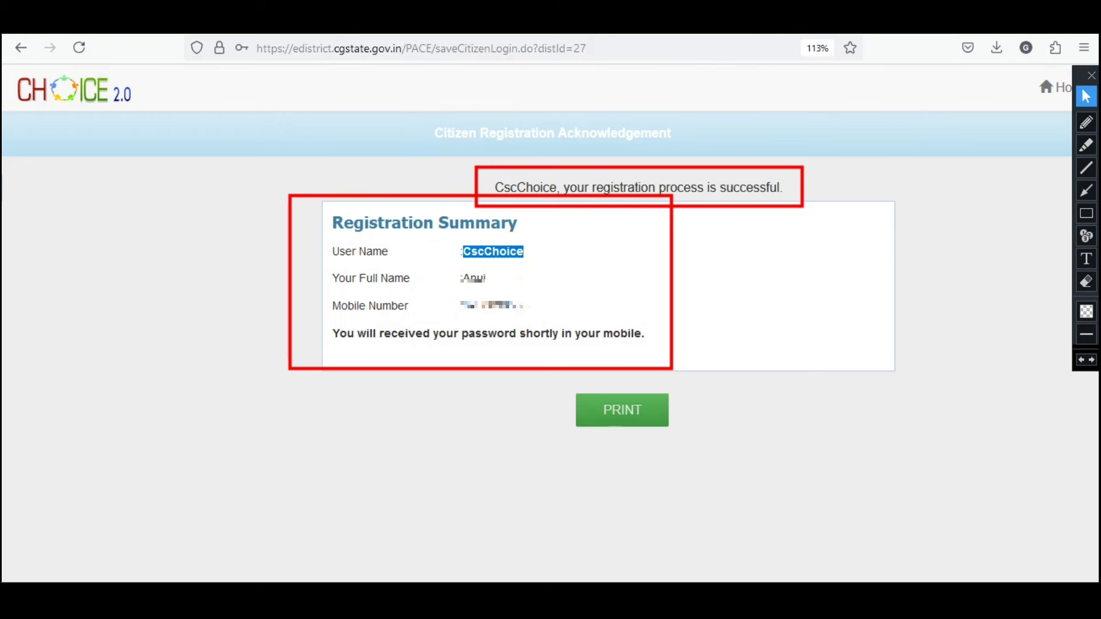
Outline the Home link in red and return to the e-District home page.
key("ctrl+alt+g")
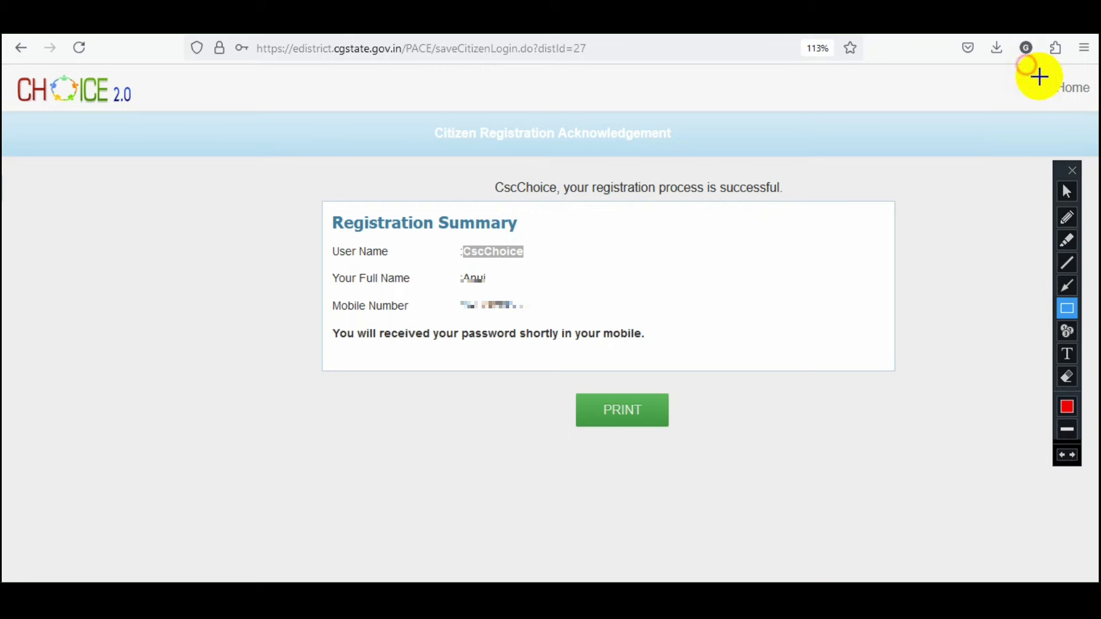
left_click_drag(1026, 64, 1095, 109)
left_click(1069, 195)
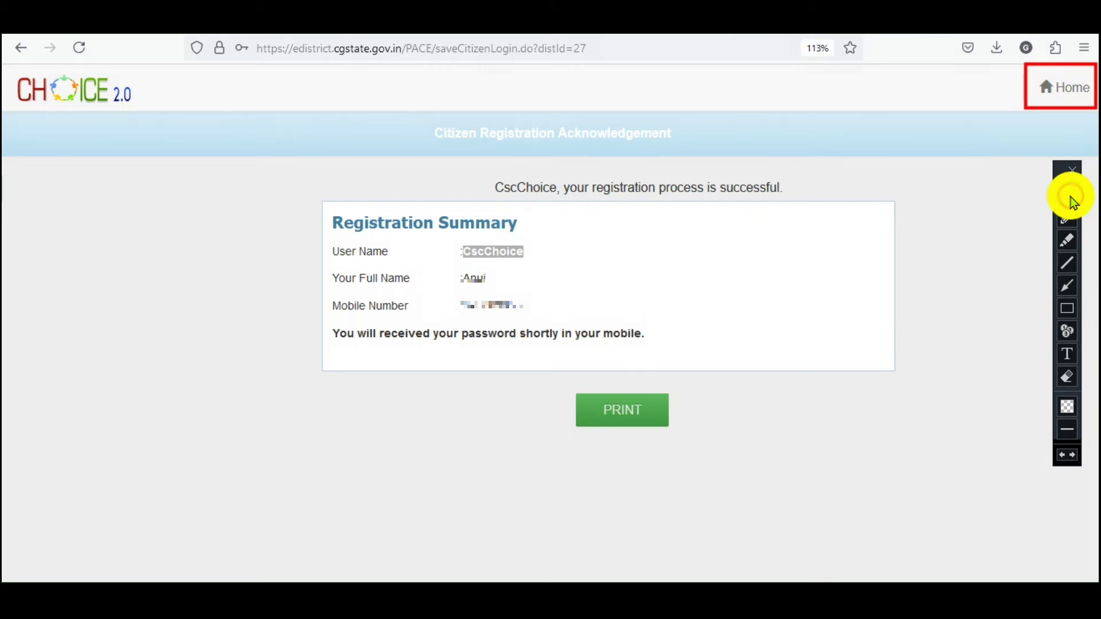
left_click(1067, 89)
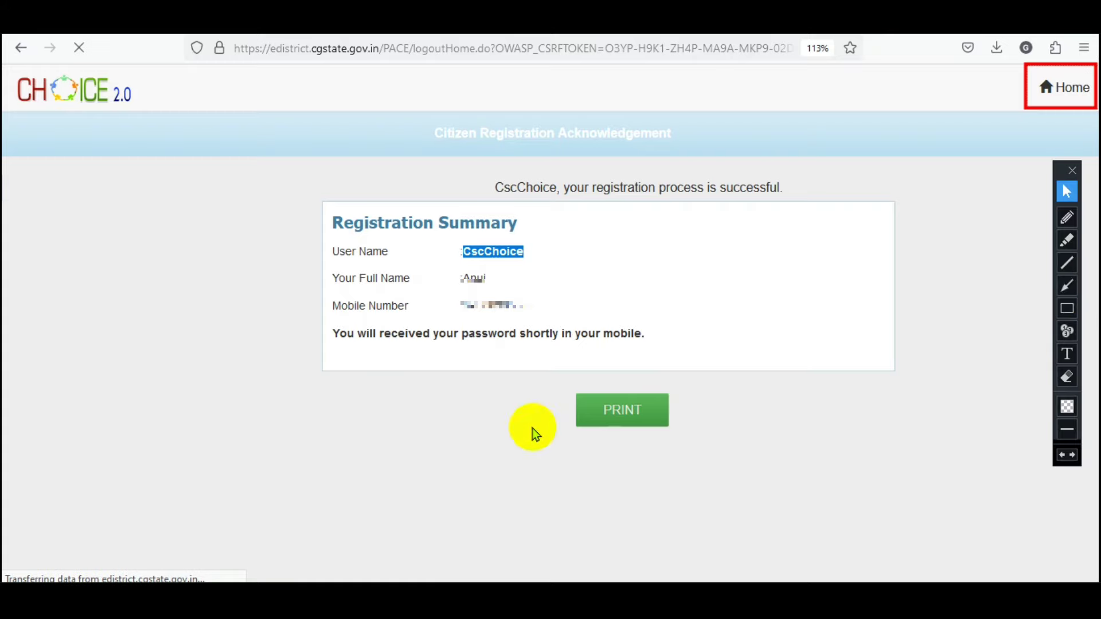
left_click(1064, 195)
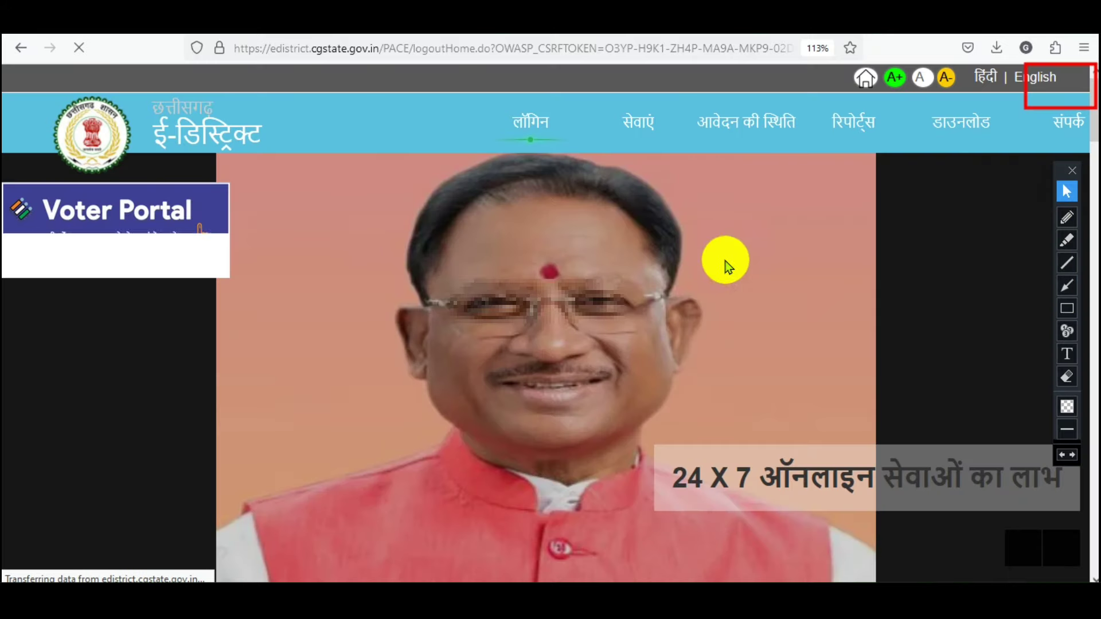
Outline the नागरिक login option in red, open its login page, and erase the annotations.
scroll(694, 286, "down", 5)
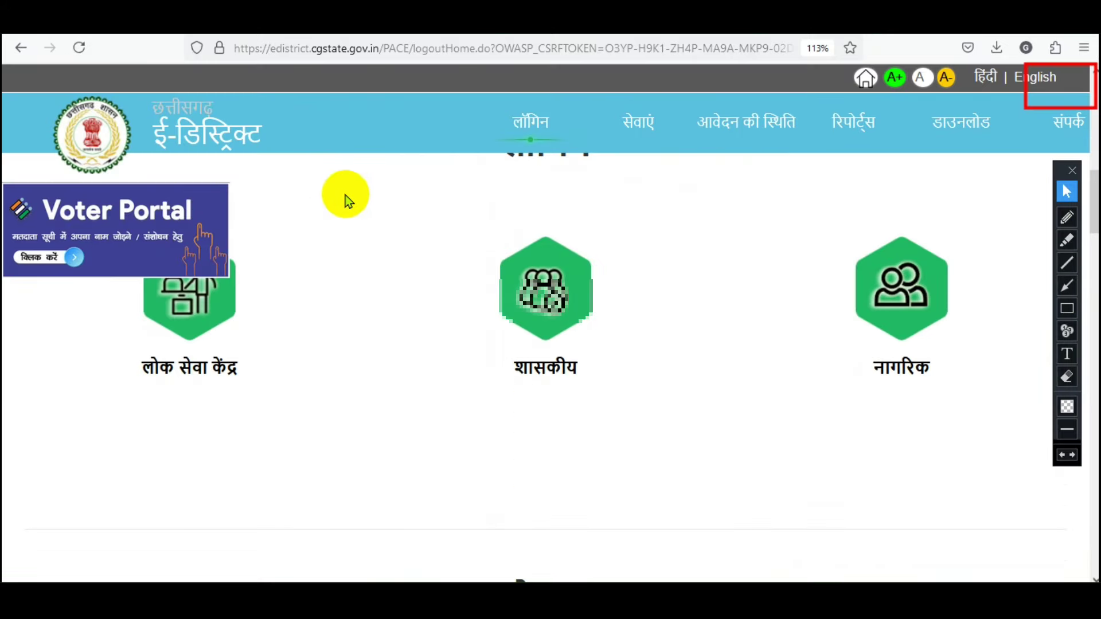
left_click(1066, 308)
mouse_move(792, 217)
left_mouse_down()
mouse_move(909, 364)
mouse_move(990, 385)
left_mouse_up()
left_click(1061, 192)
left_click(897, 258)
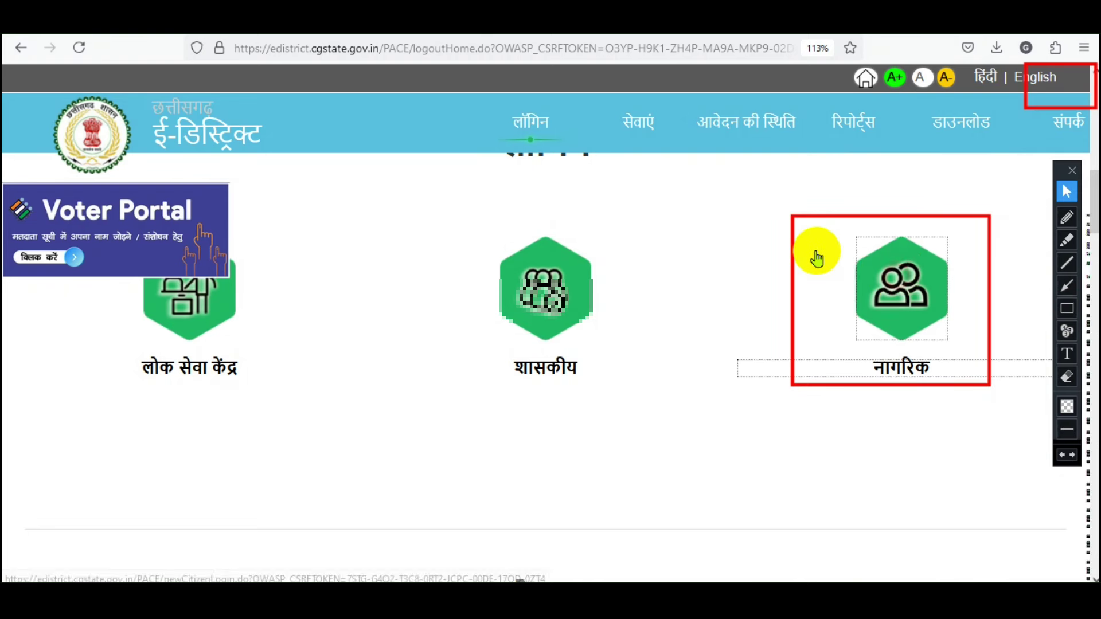
left_click(1067, 374)
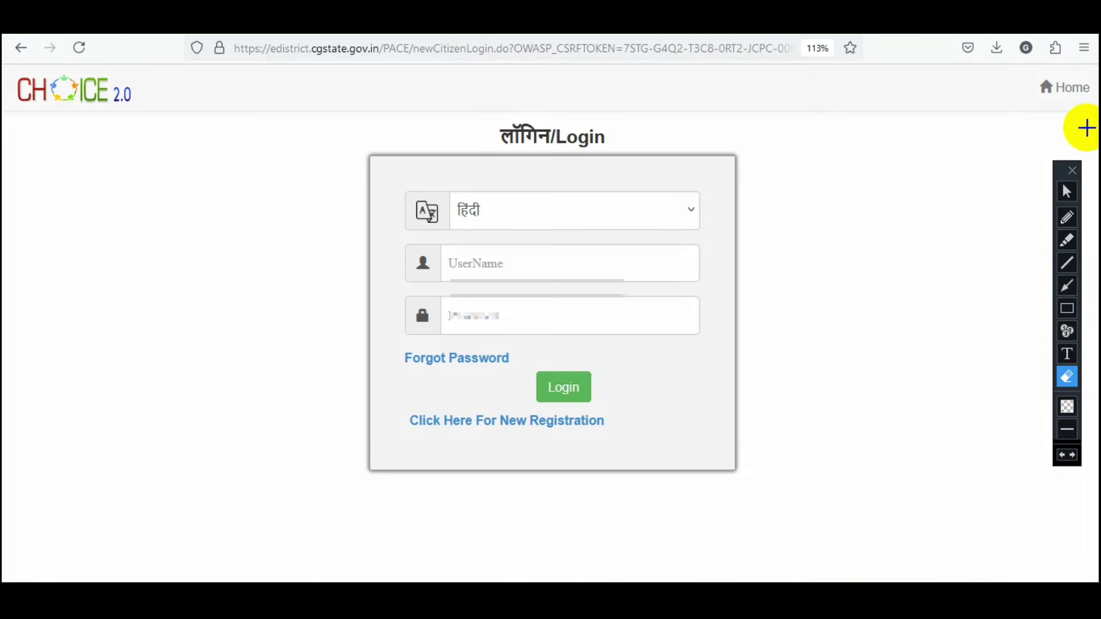
left_click(1067, 192)
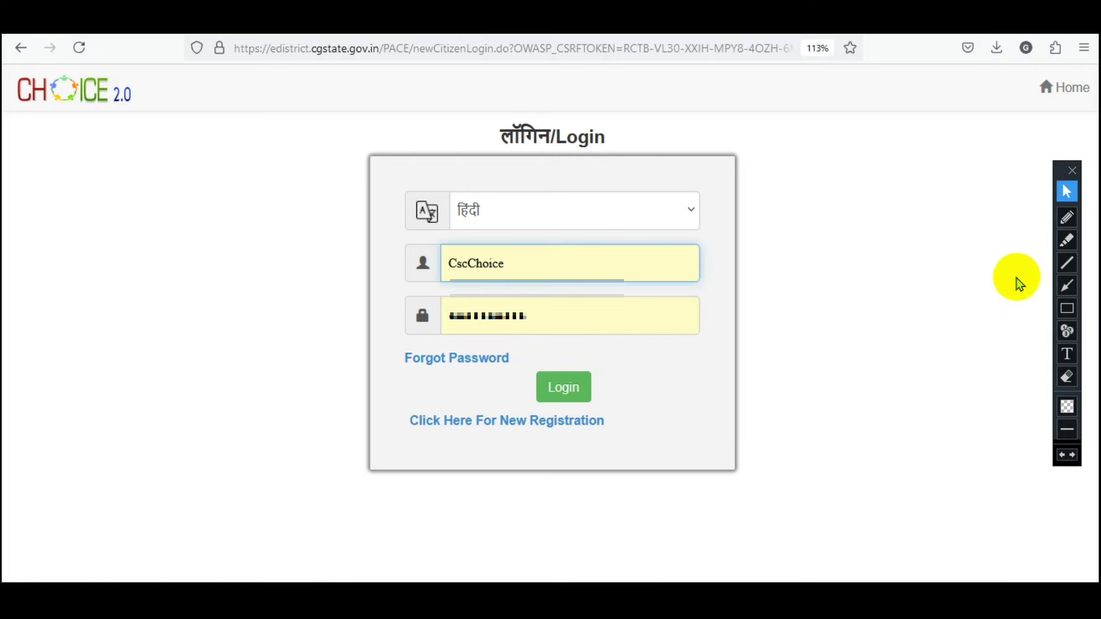
Outline the filled-in credentials and Login in red, log in to the citizen account, and erase the annotations.
left_click(1067, 308)
mouse_move(400, 240)
left_mouse_down()
mouse_move(584, 335)
mouse_move(685, 347)
left_mouse_up()
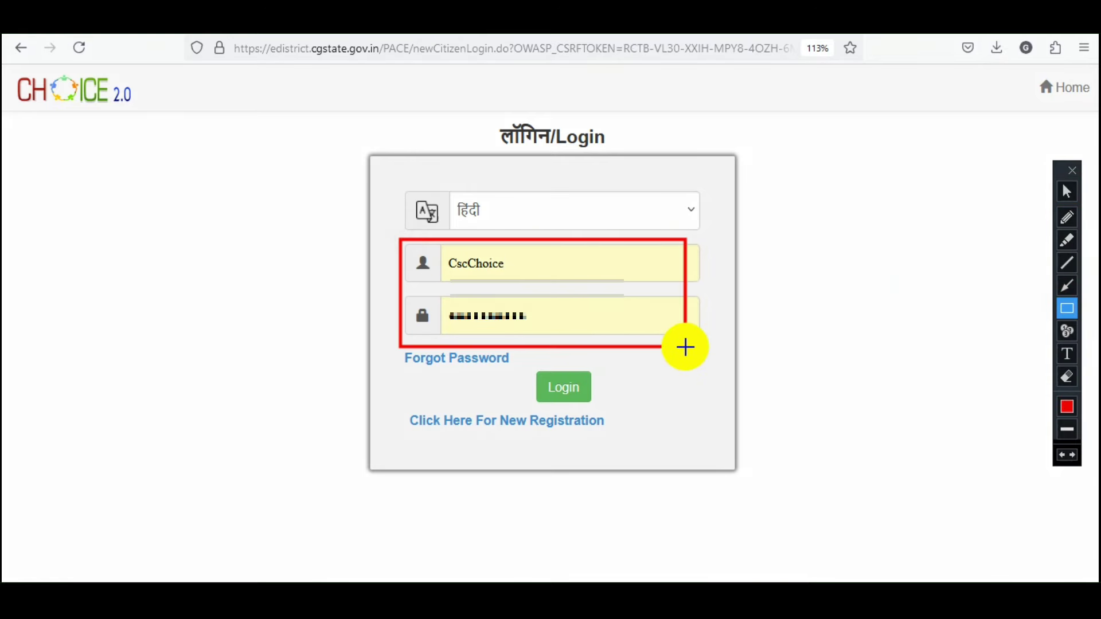
left_click_drag(509, 363, 627, 412)
left_click(1068, 191)
left_click(563, 386)
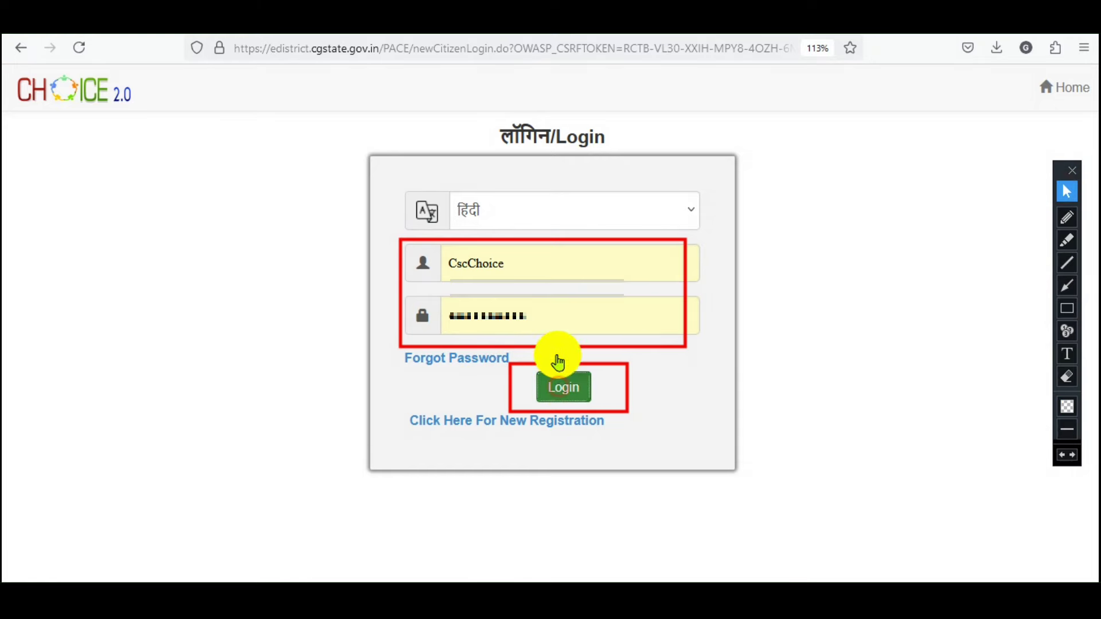
left_click(1067, 378)
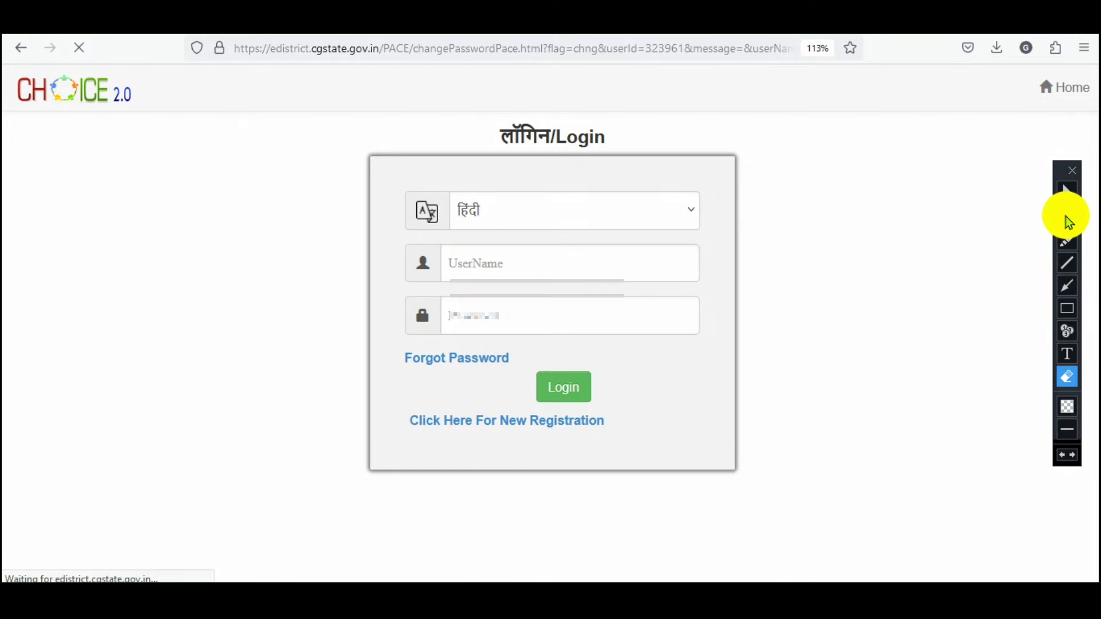
left_click(1062, 188)
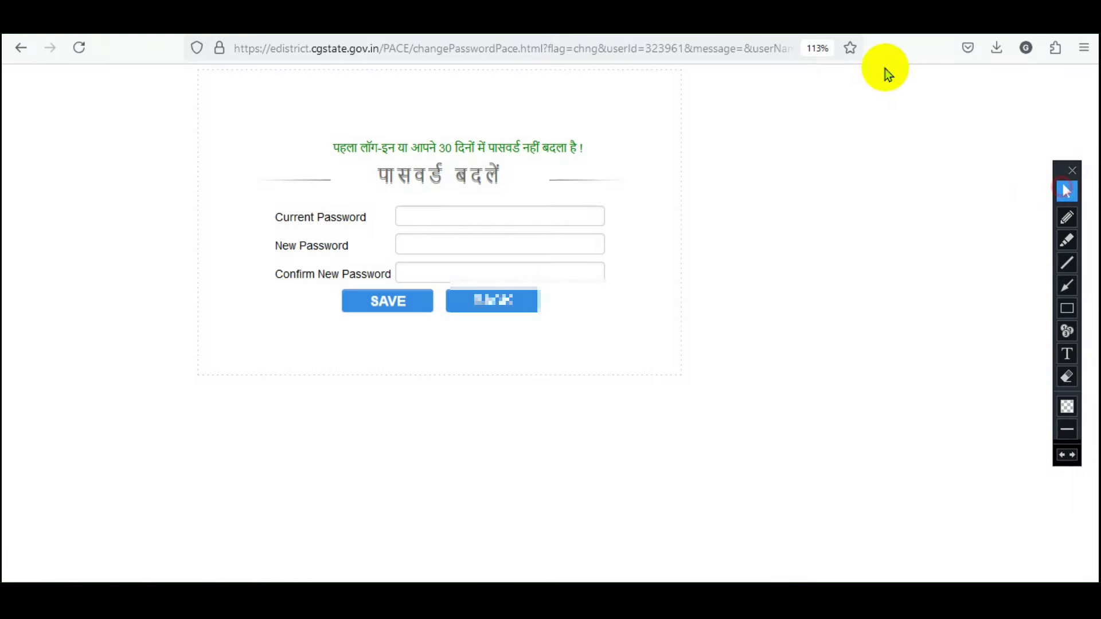
Outline the three password rows in red and fill in Current Password from the matching saved login.
left_click(1067, 310)
mouse_move(250, 203)
left_mouse_down()
mouse_move(382, 272)
mouse_move(616, 293)
left_mouse_up()
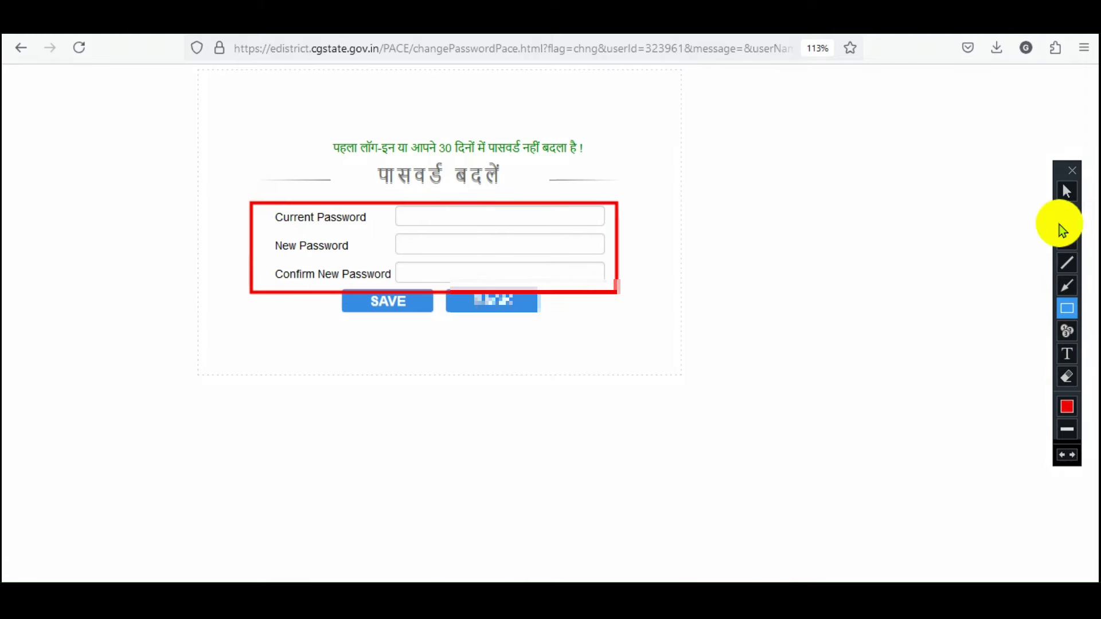
left_click(1067, 191)
left_click(437, 218)
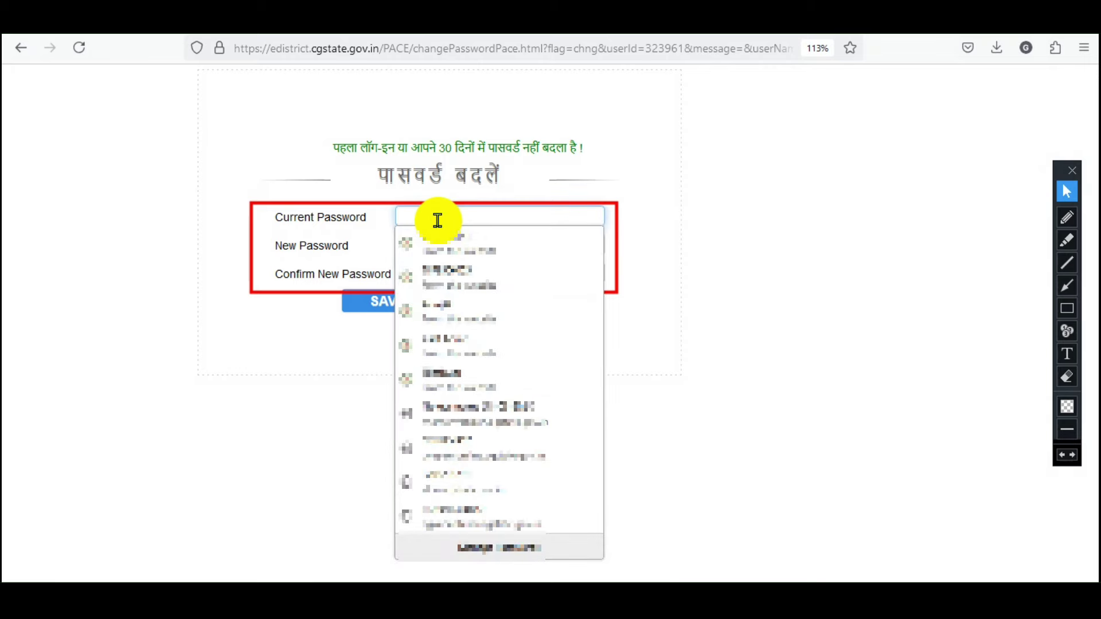
left_click(462, 350)
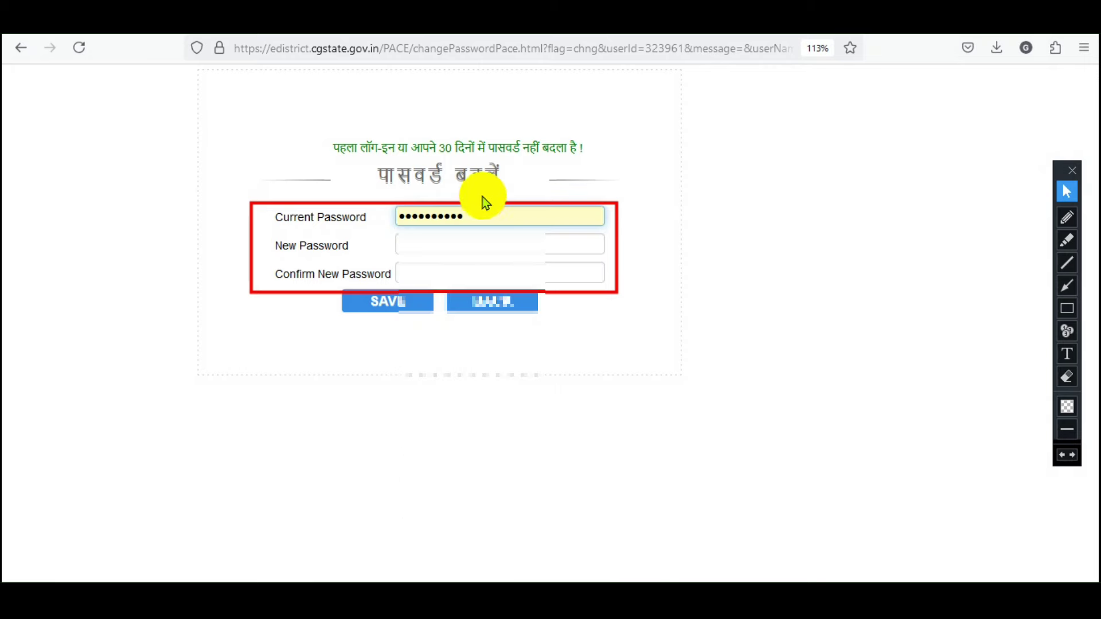
Outline the New Password and Confirm New Password labels with red rectangles.
left_click(1067, 308)
left_click_drag(262, 230, 351, 253)
left_click_drag(247, 261, 406, 285)
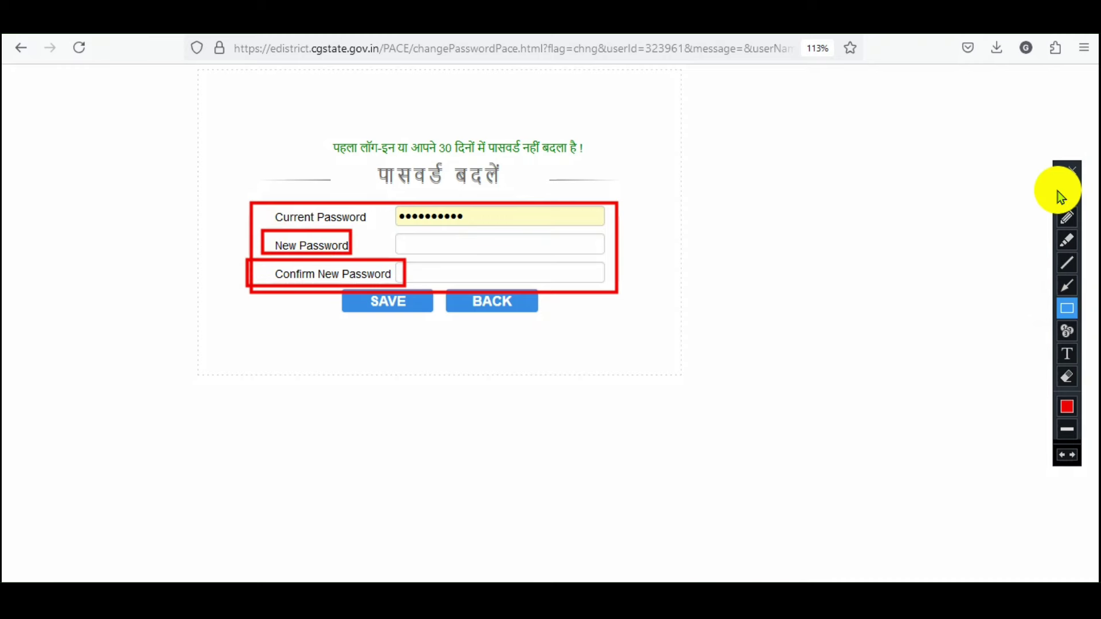
left_click(1065, 193)
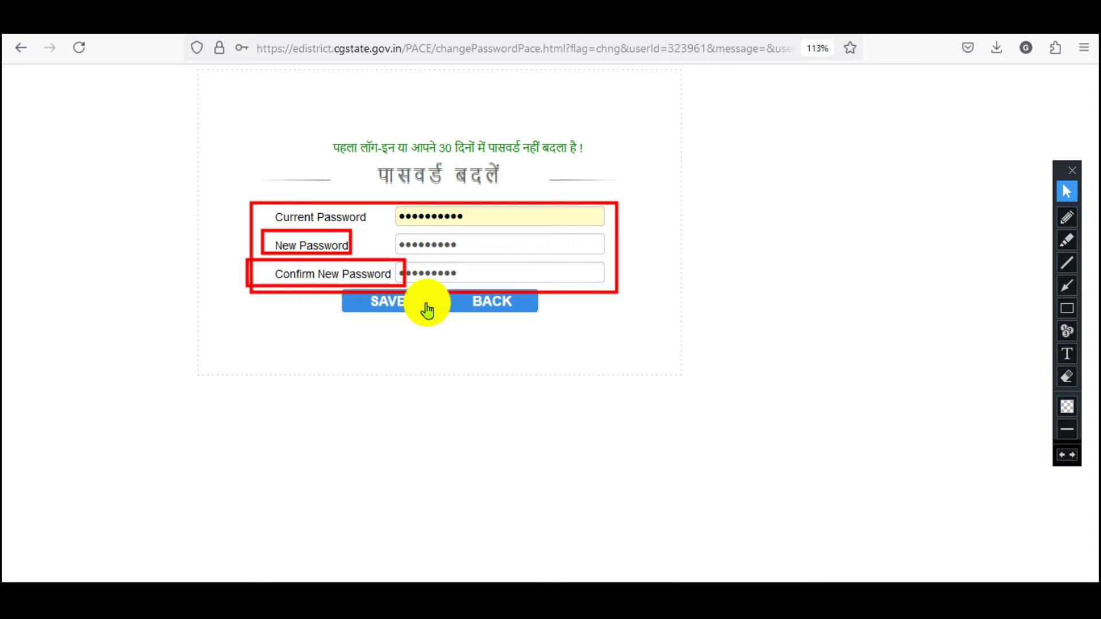
Save the new account password and update the matching saved login in the browser.
left_click(425, 304)
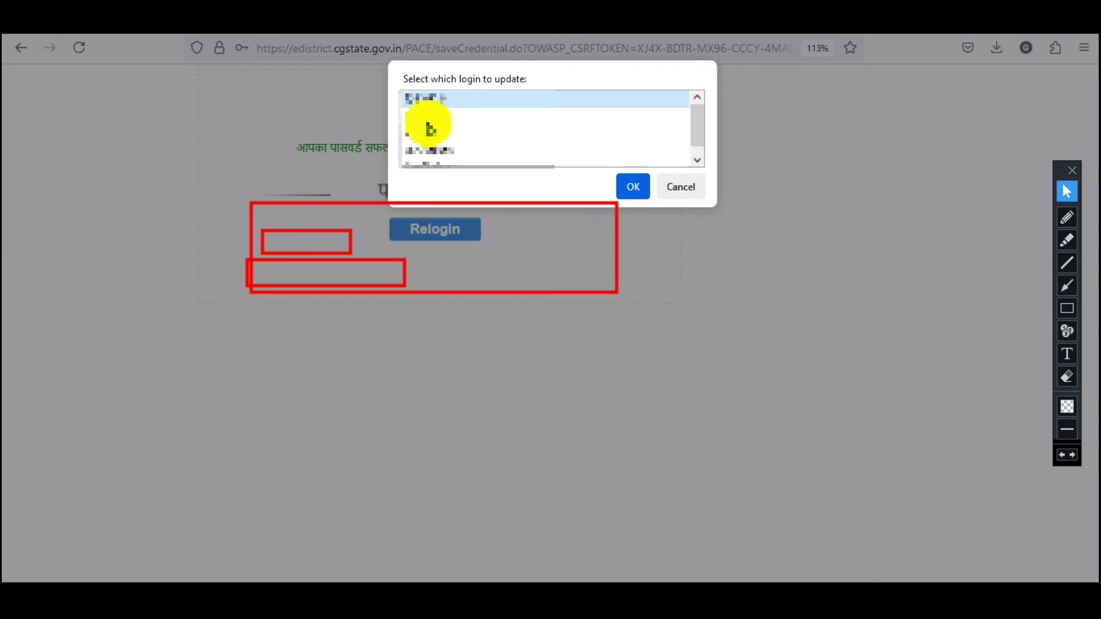
scroll(449, 156, "down", 1)
left_click(442, 158)
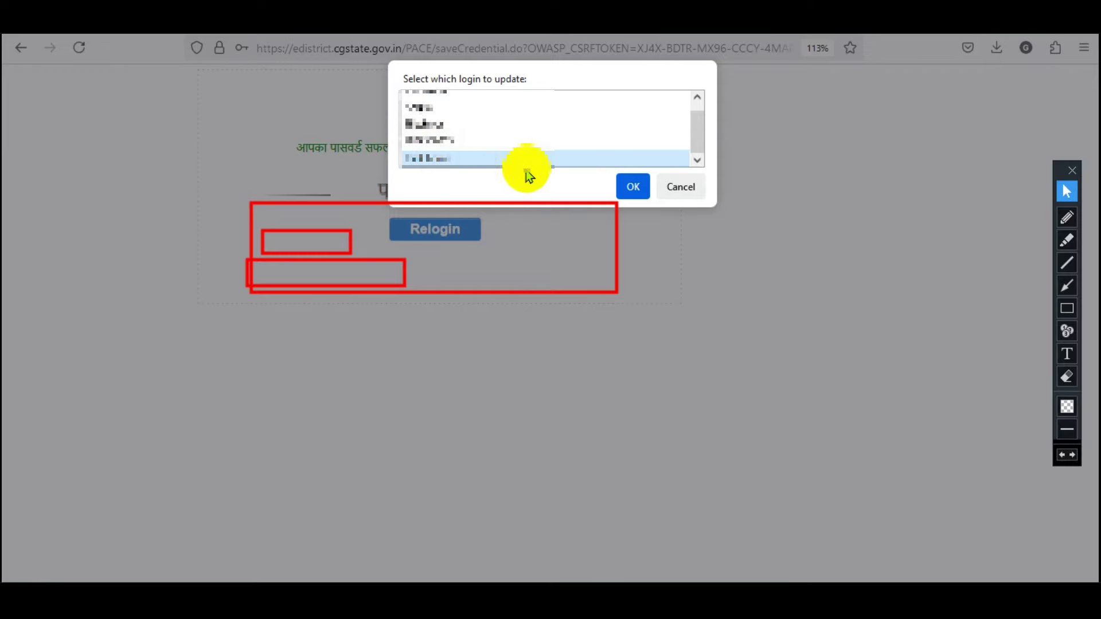
left_click(634, 187)
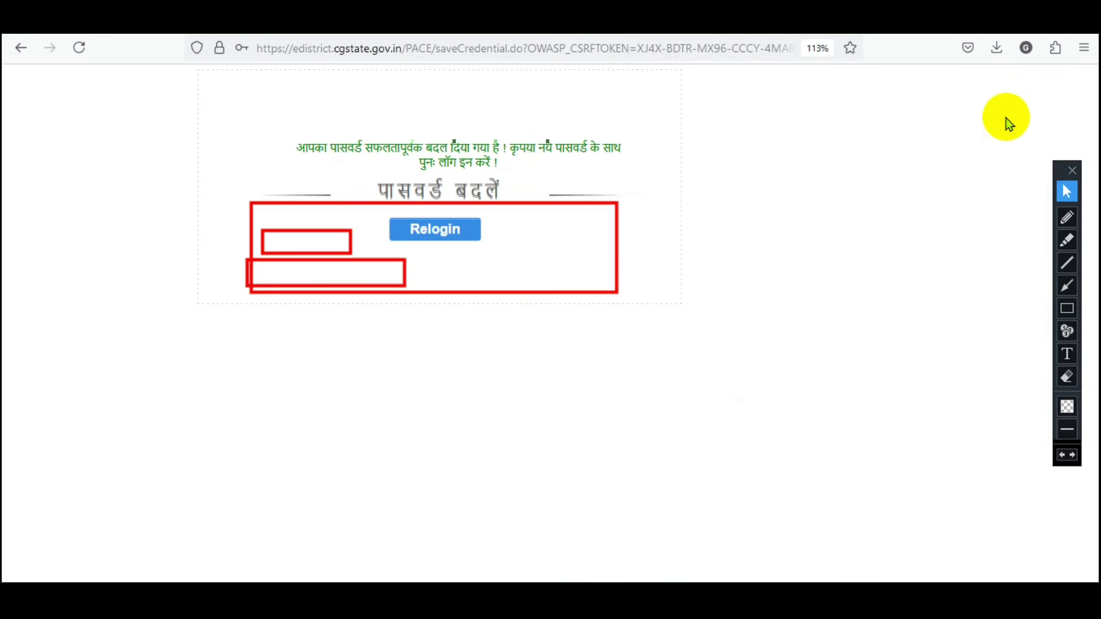
Start the relogin, open the नागरिक login page again, and erase the annotations.
left_click(424, 229)
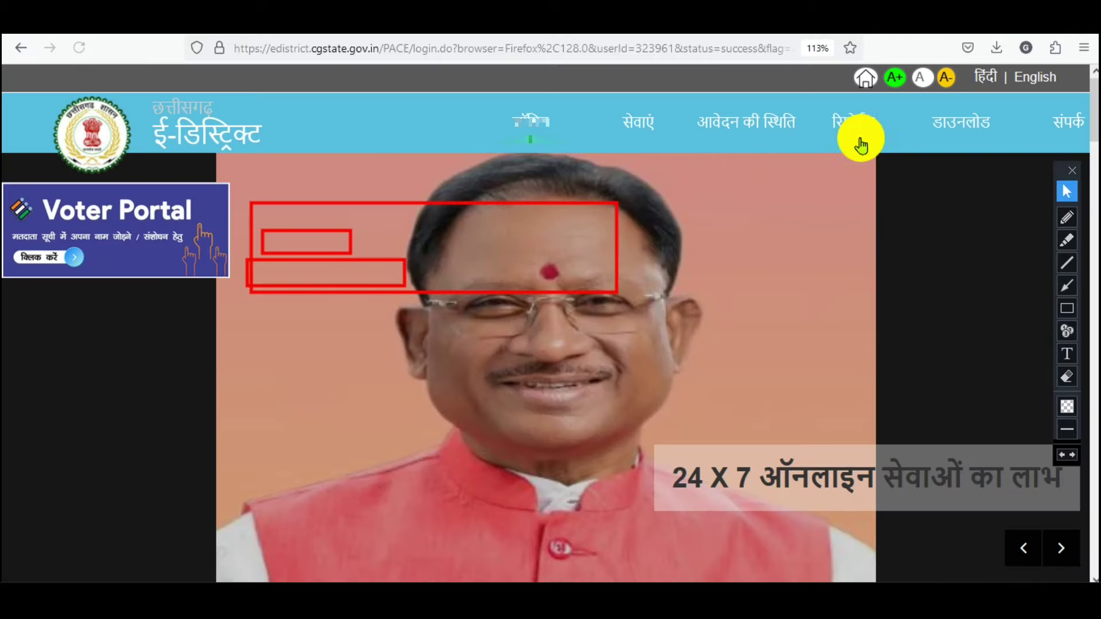
scroll(796, 295, "down", 10)
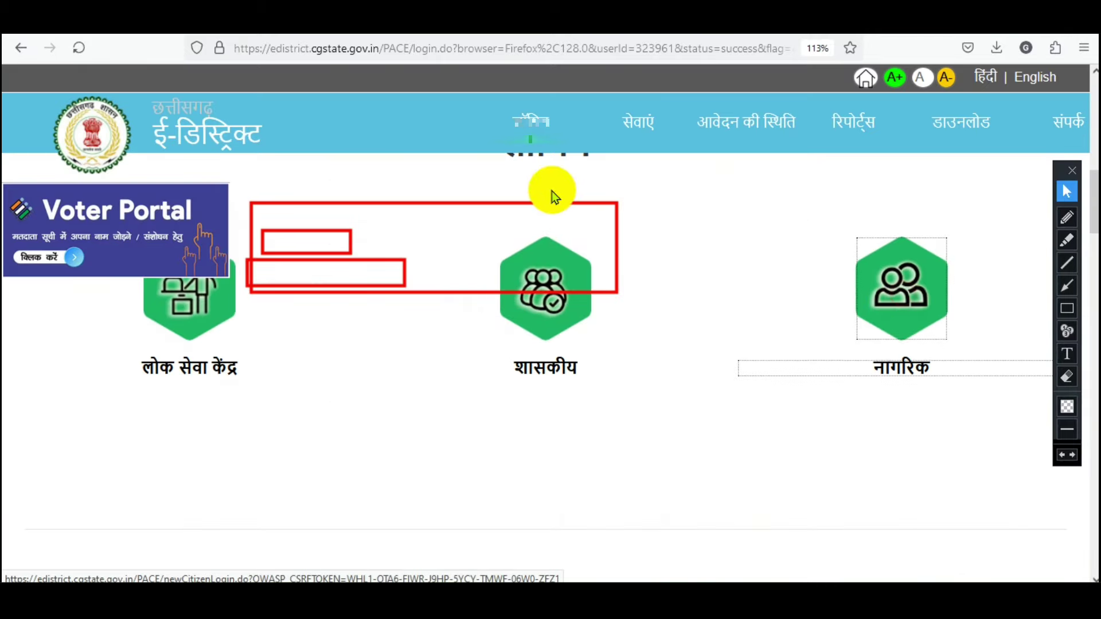
left_click(1068, 377)
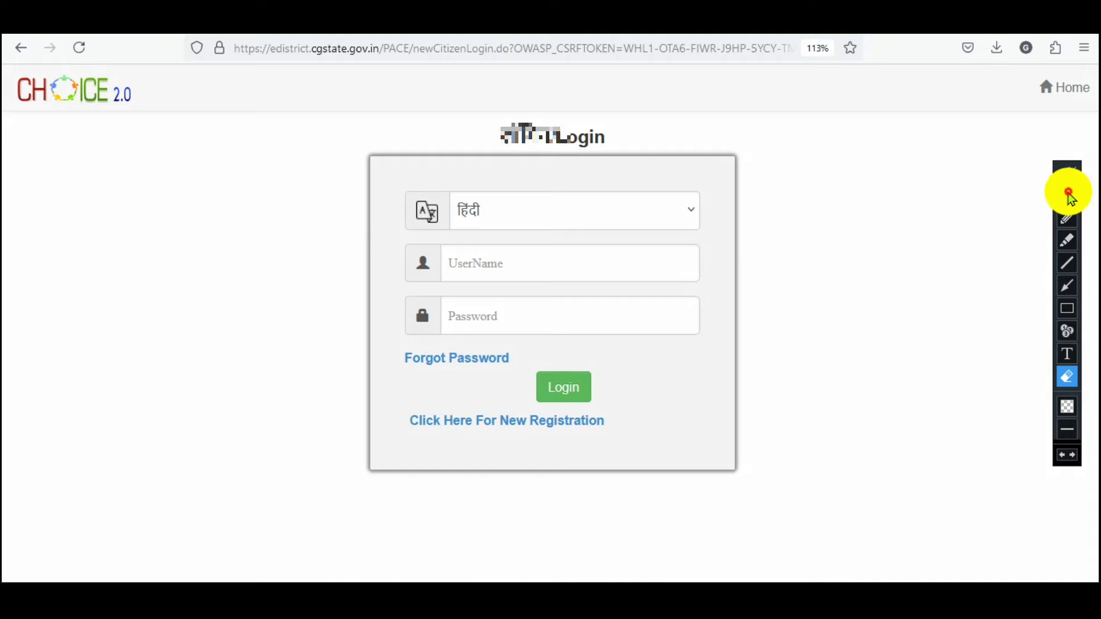
Fill in the username and password from the account's saved login and log in.
left_click(1068, 193)
left_click(528, 272)
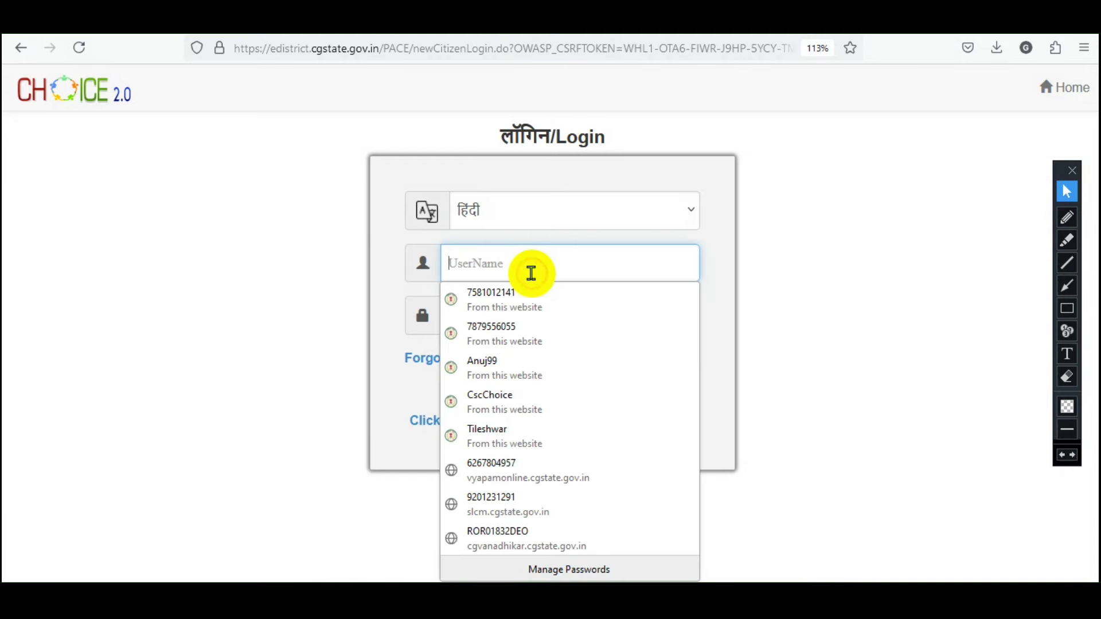
left_click(495, 403)
left_click(562, 388)
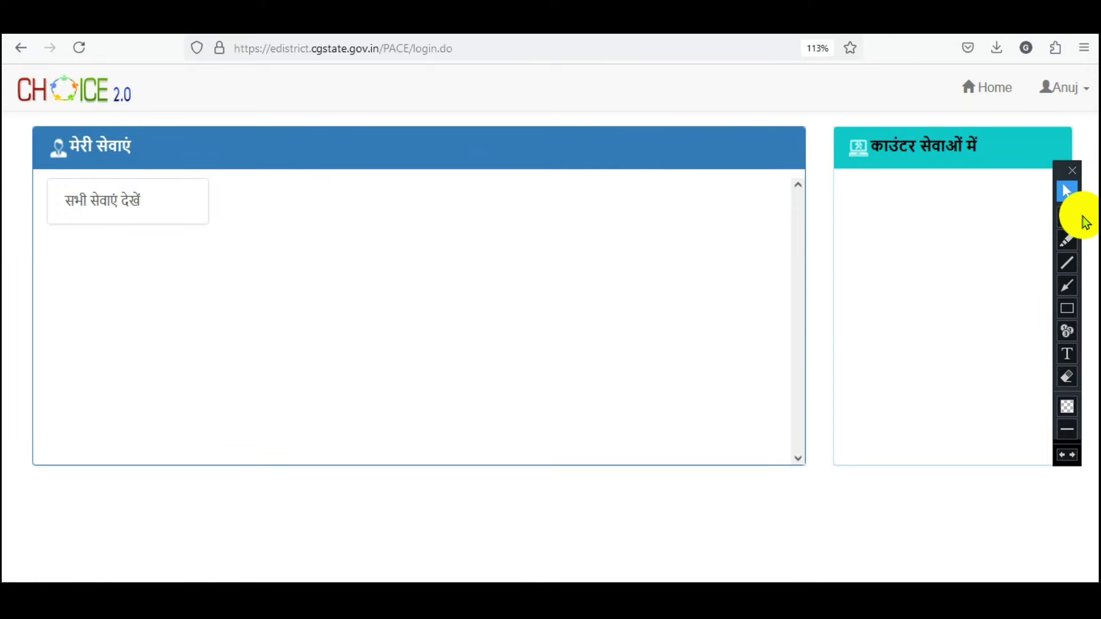
Outline सभी सेवाएं देखें with a red rectangle, open that service list and erase the annotation.
left_click(1067, 308)
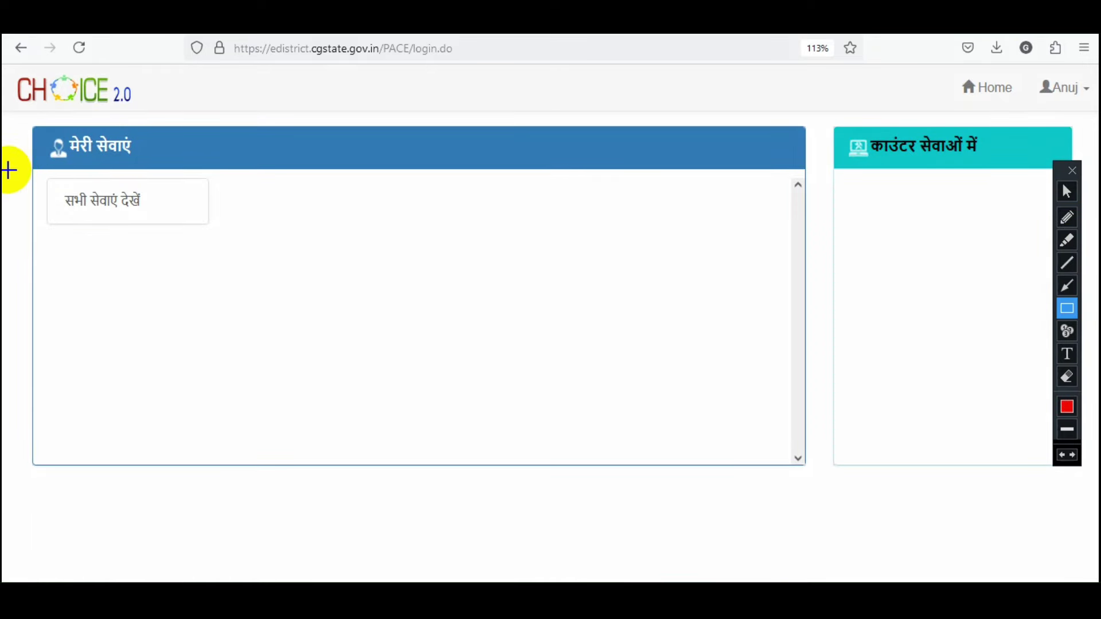
left_click_drag(42, 178, 232, 232)
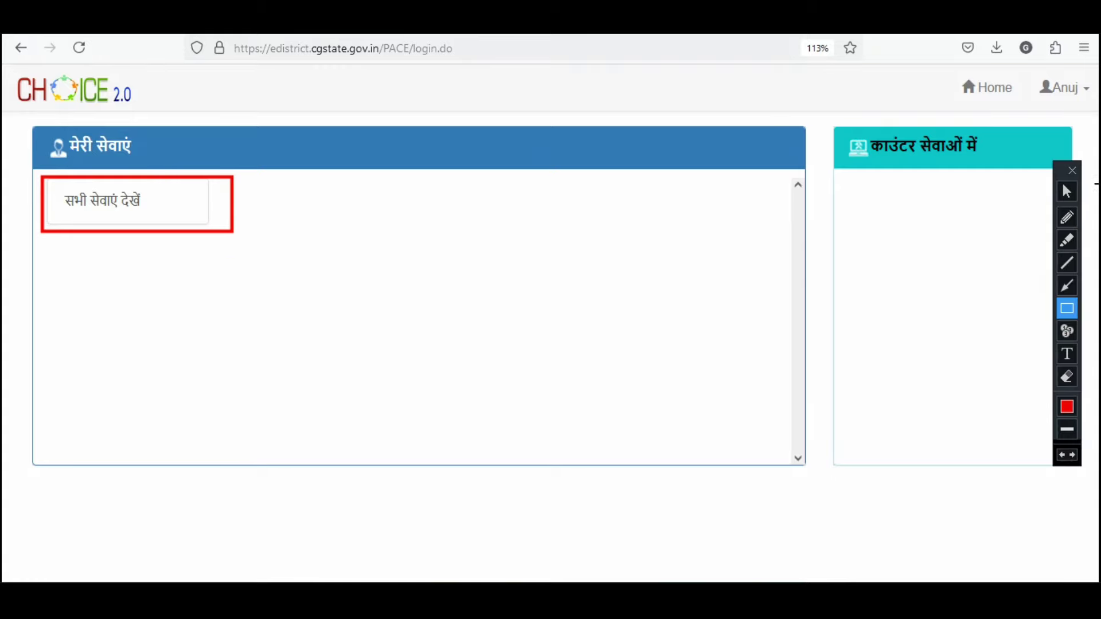
left_click(1074, 187)
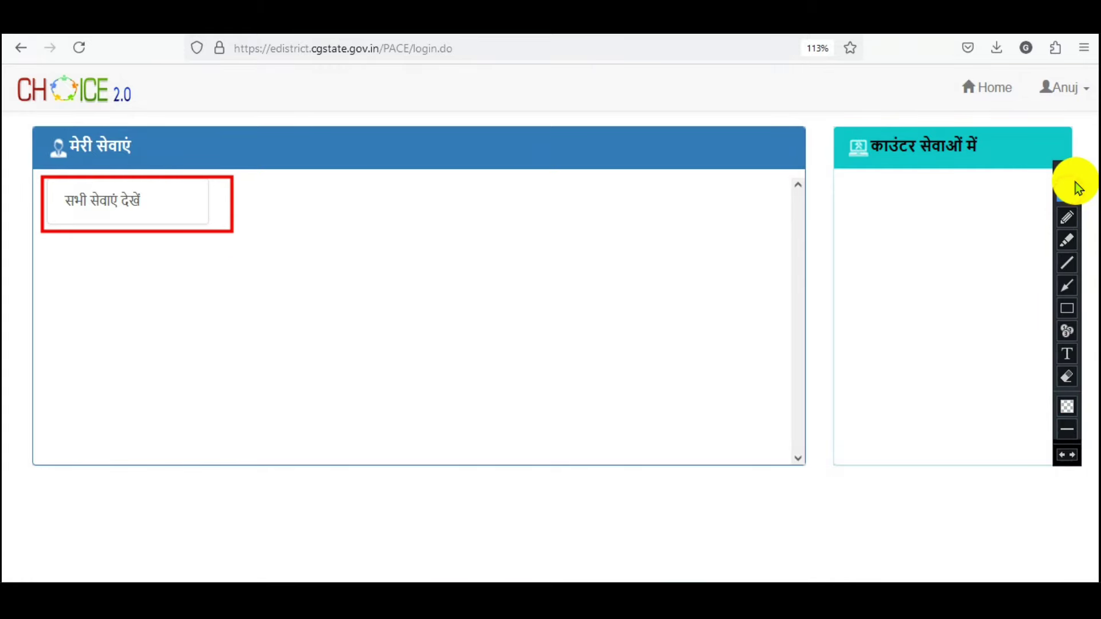
left_click(146, 212)
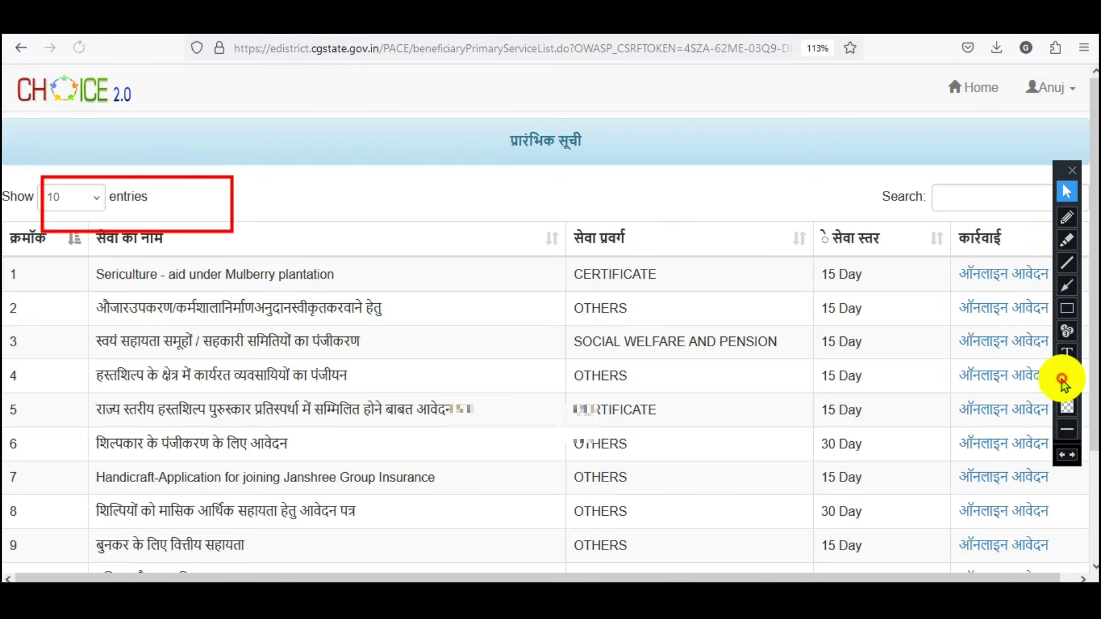
left_click(1067, 376)
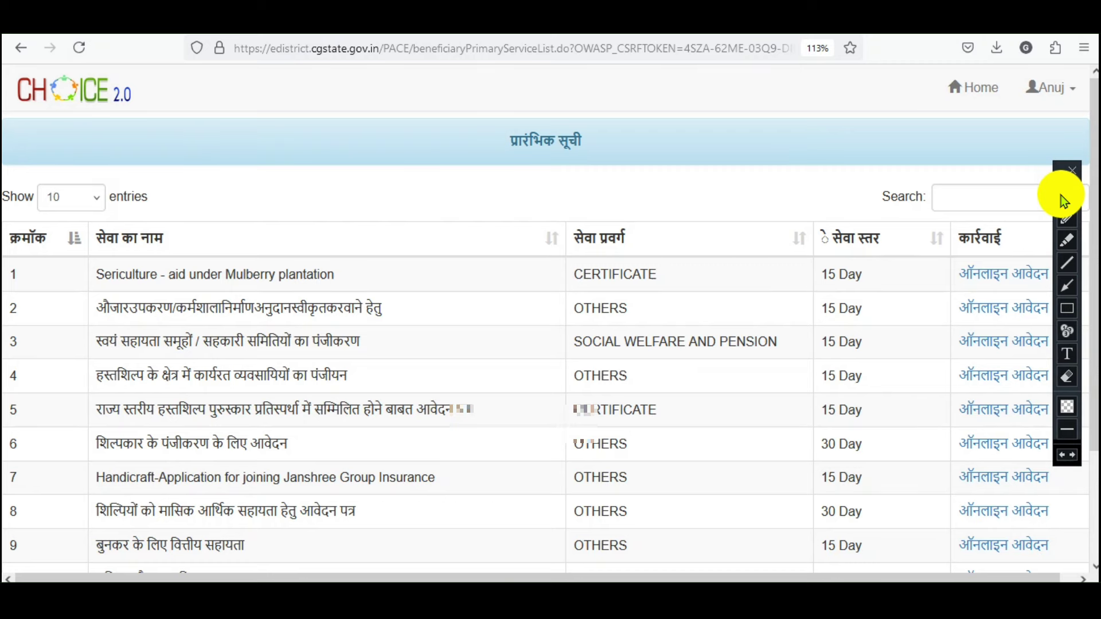
Page through the प्रारंभिक सूची service list up to page 8.
scroll(184, 290, "down", 2)
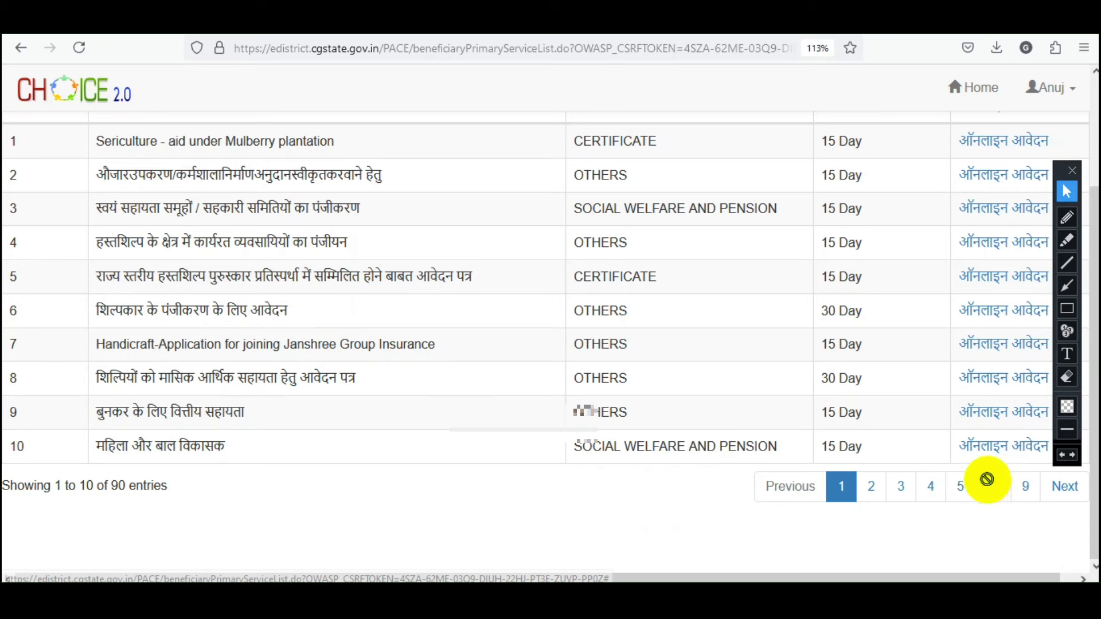
left_click(959, 491)
left_click(965, 492)
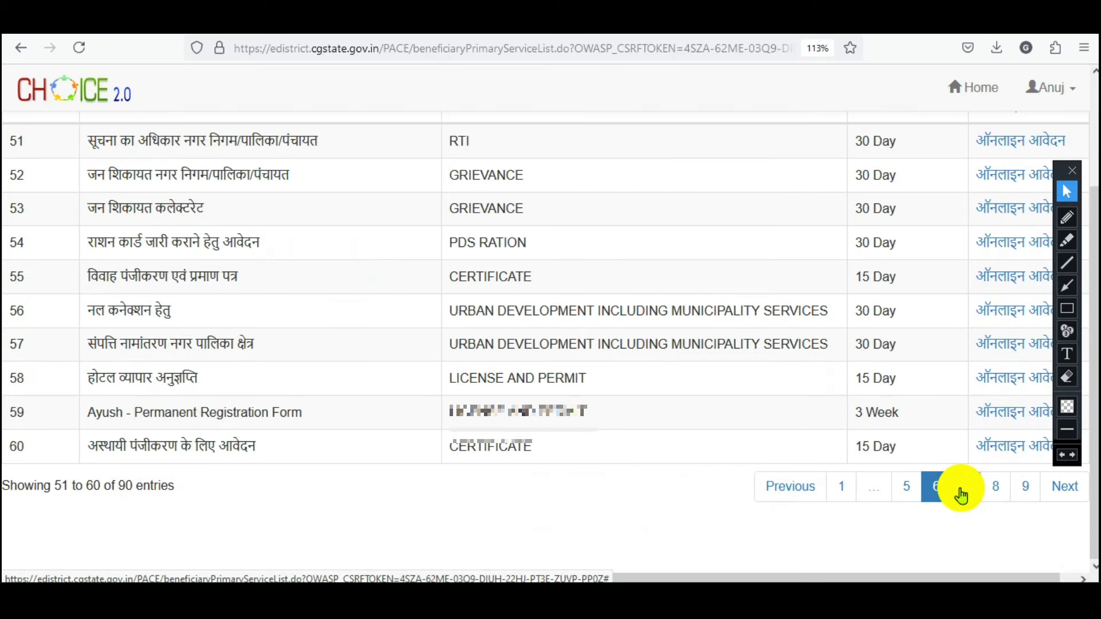
left_click(969, 489)
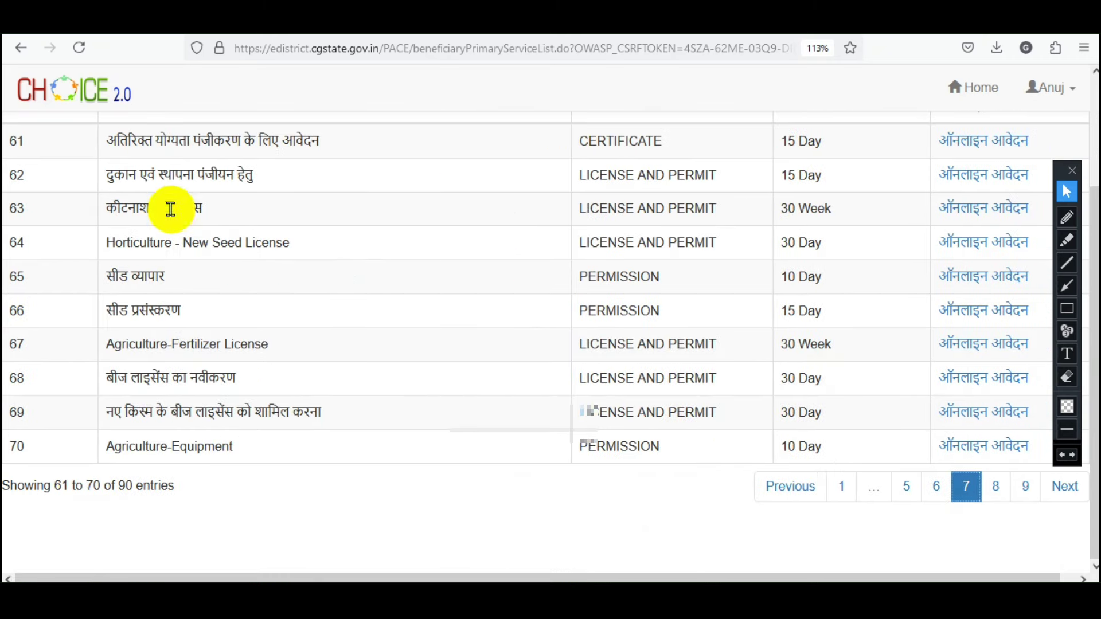
left_click(987, 493)
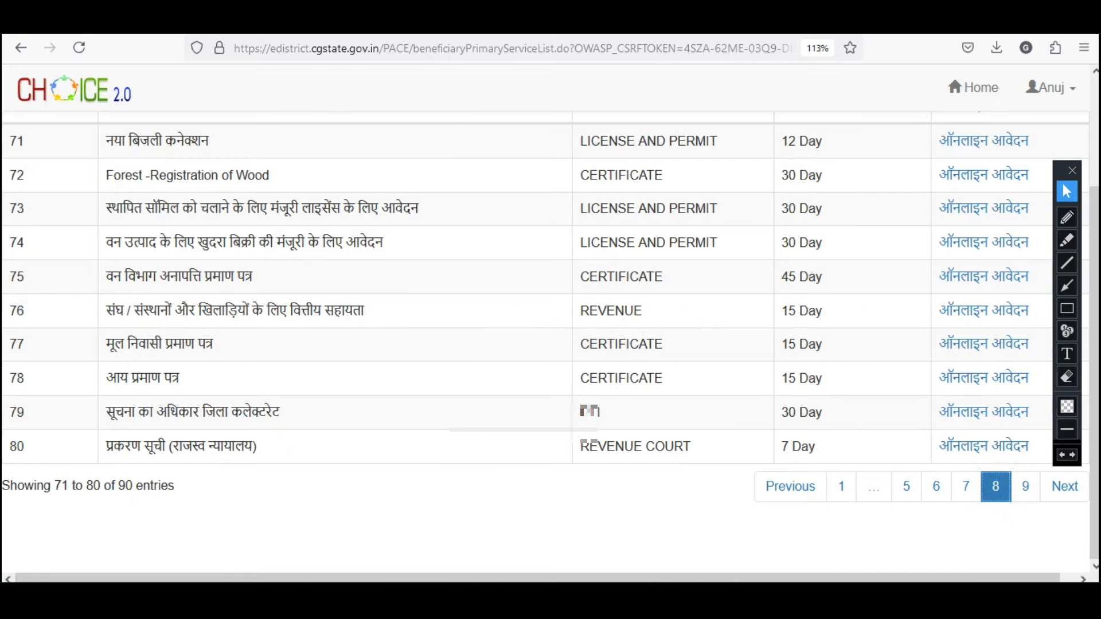
Outline मूल निवासी प्रमाण पत्र and आय प्रमाण पत्र in red, plus the ऑनलाइन आवेदन links in rows 76 and 77.
left_click(1066, 309)
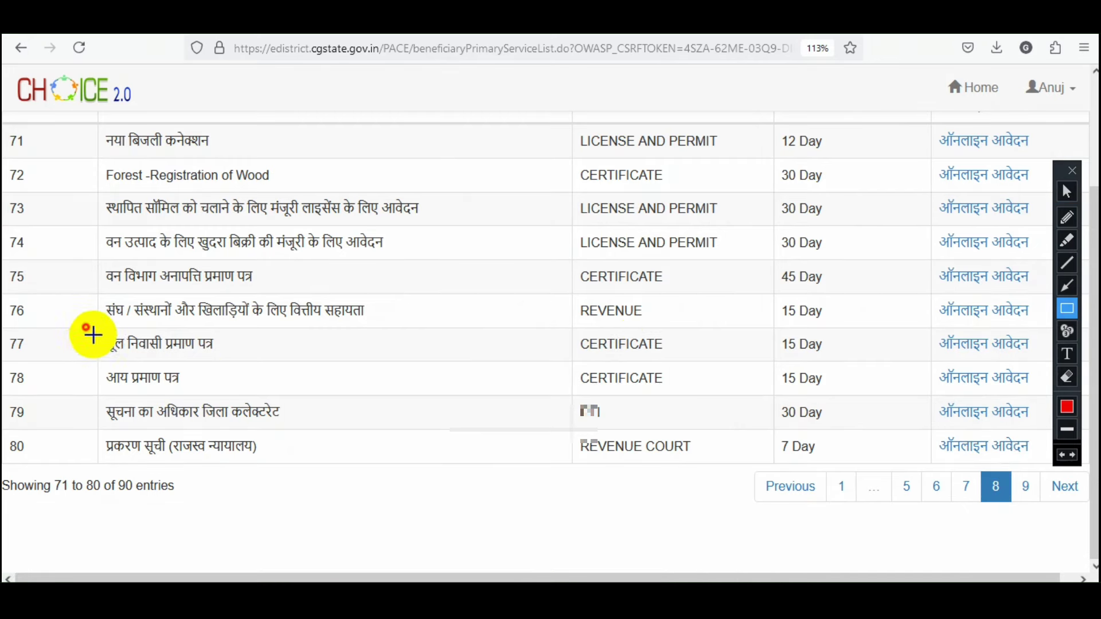
left_click_drag(86, 328, 241, 393)
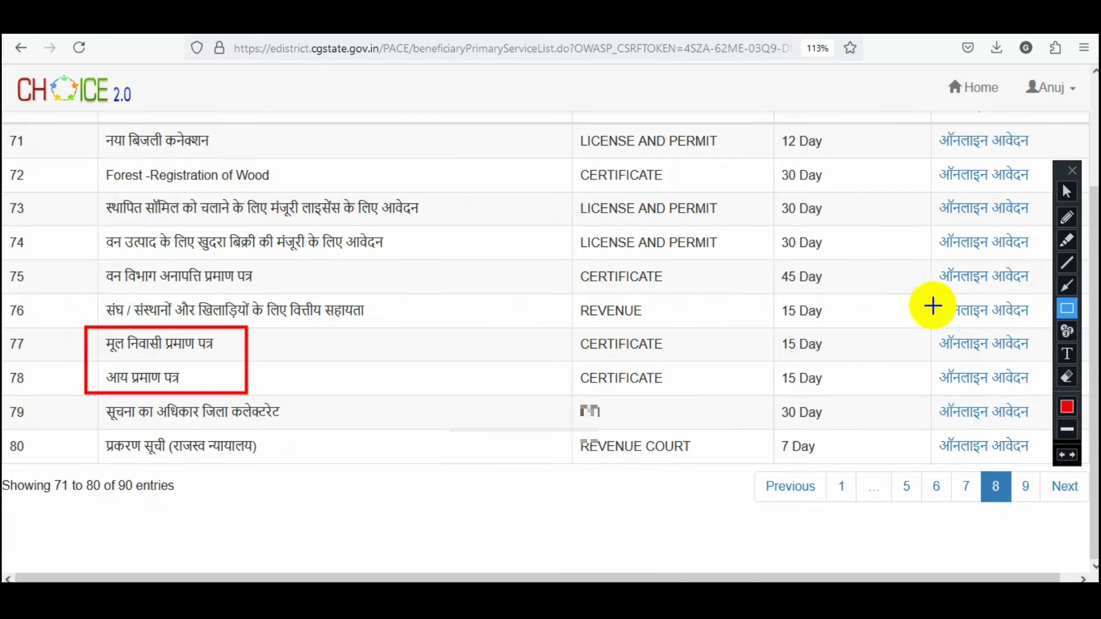
left_click_drag(933, 303, 1051, 356)
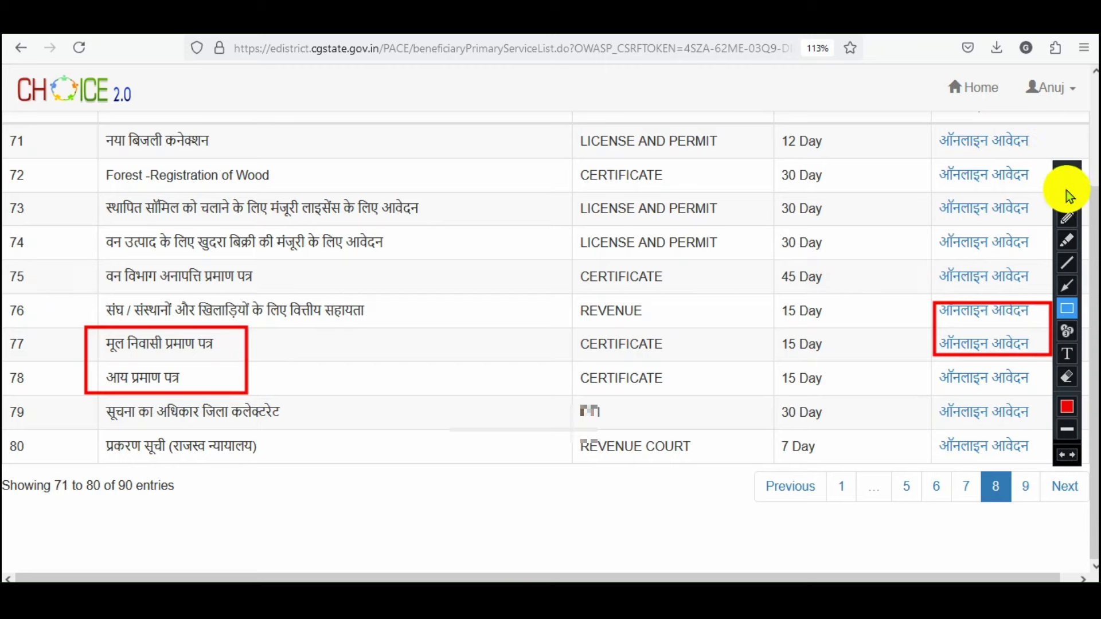
left_click(1067, 191)
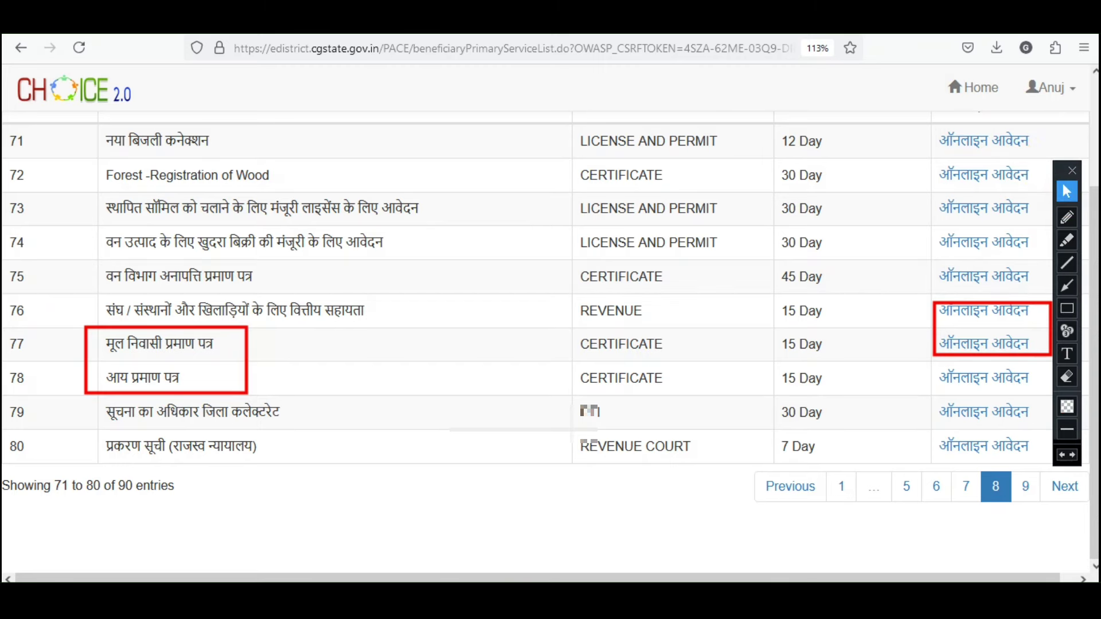
Look through the Apna Seva Kendra Csc videos on YouTube with the annotations erased, and return to the service list.
key("ctrl+Tab")
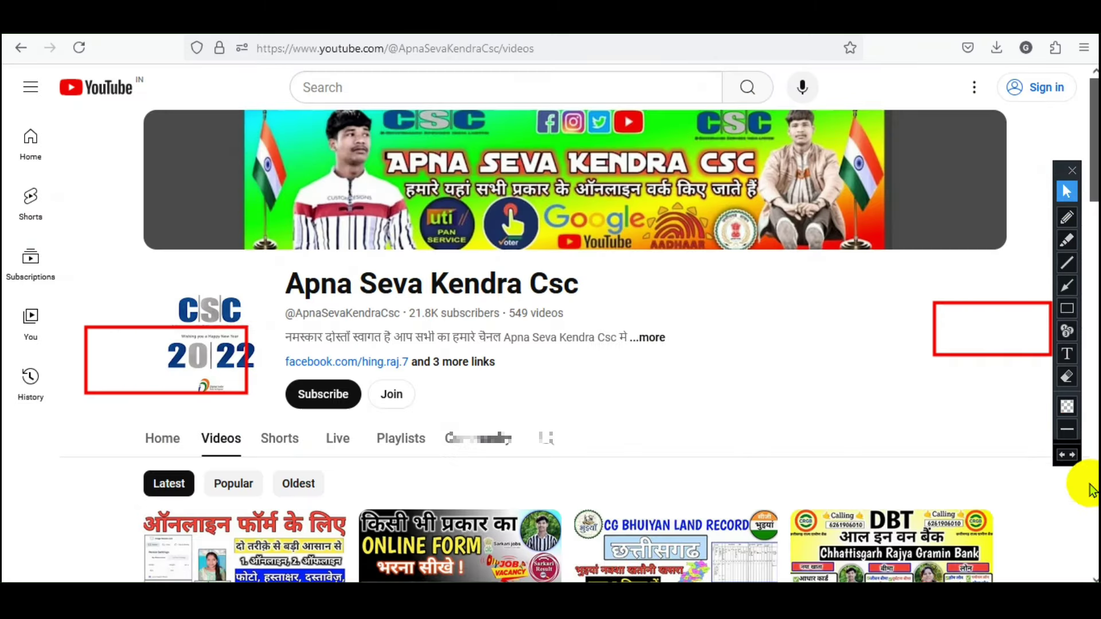
left_click(1066, 382)
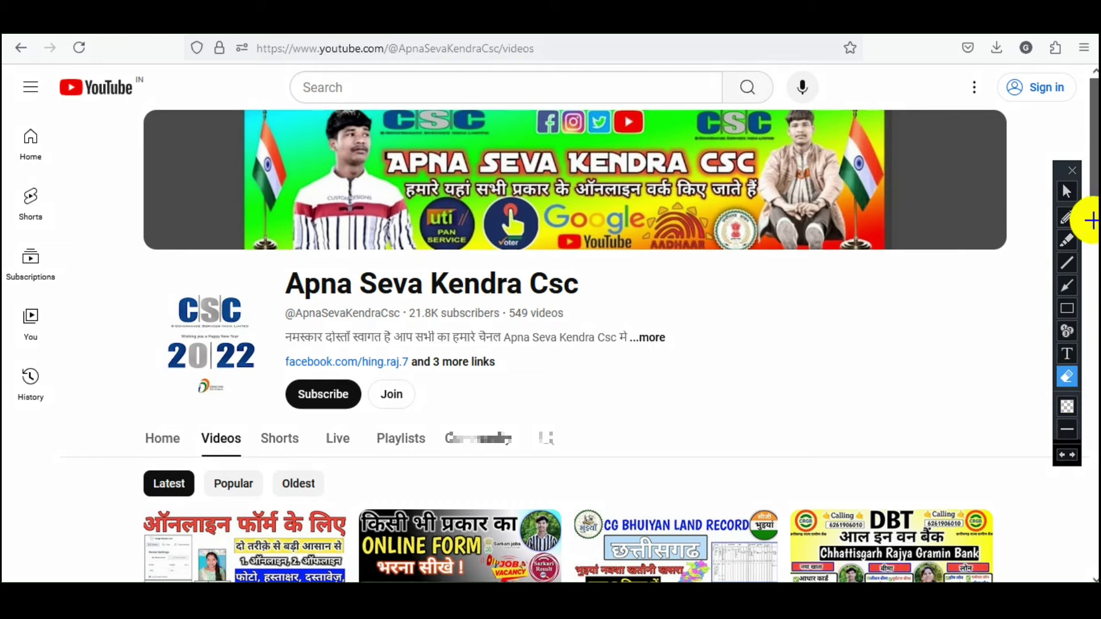
left_click(1065, 192)
scroll(302, 258, "down", 7)
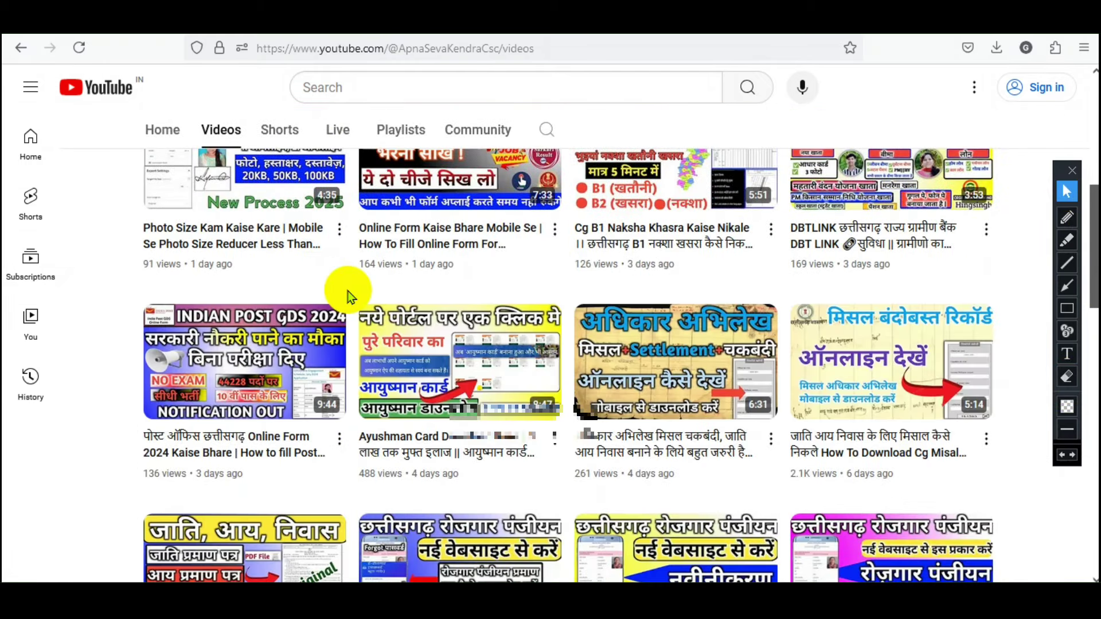
key("ctrl+shift+Tab")
scroll(550, 383, "up", 3)
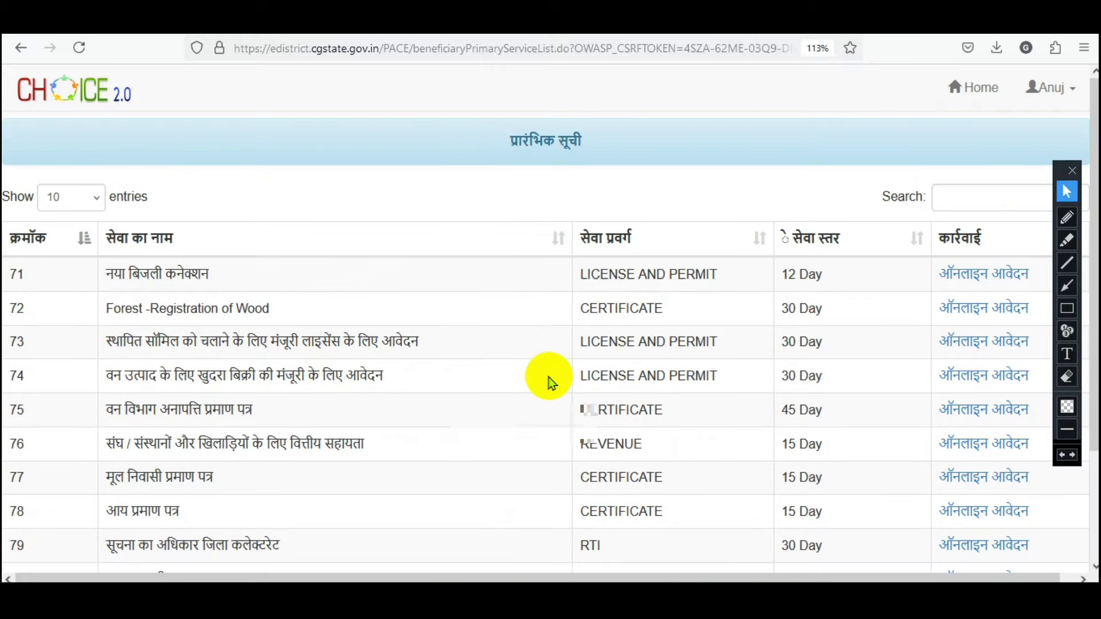